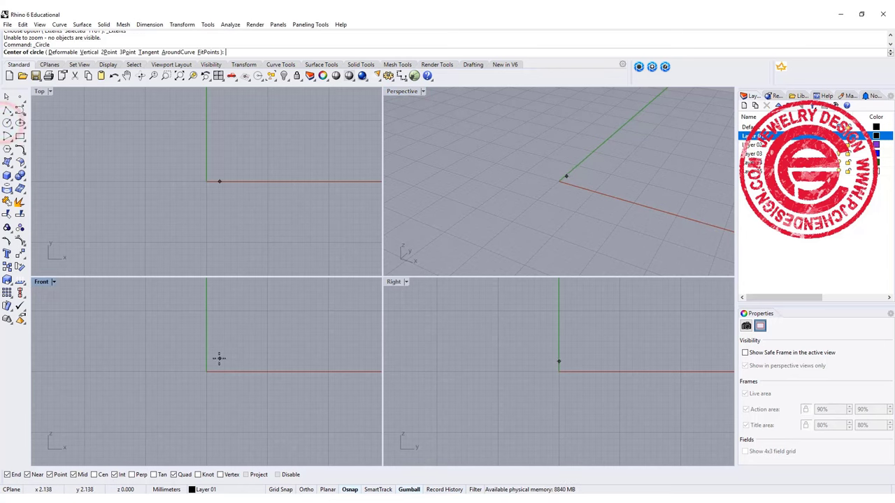
Step: Draw a circle 16 mm in diameter centred on the origin in the Front view
text(0)
key(Return)
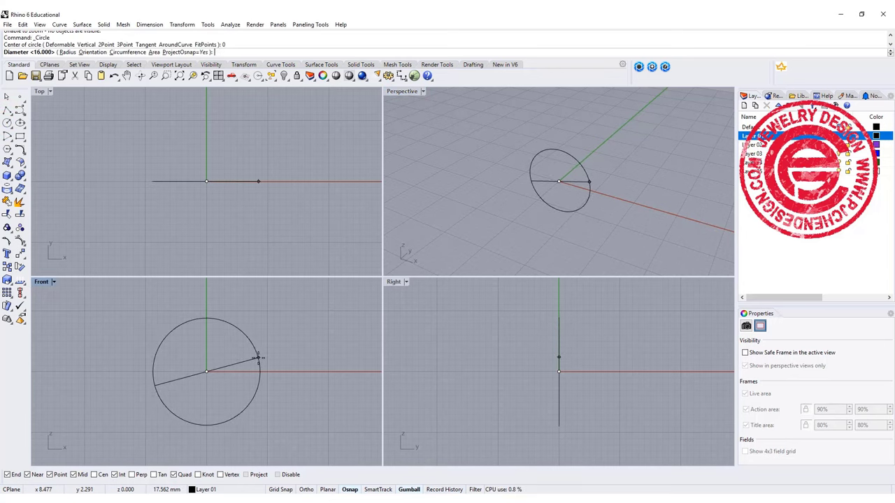
key(Return)
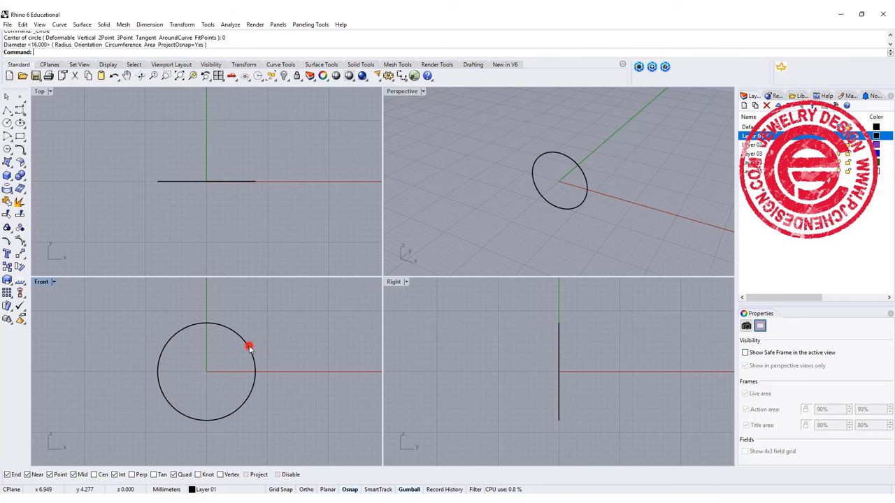
click(249, 348)
click(259, 210)
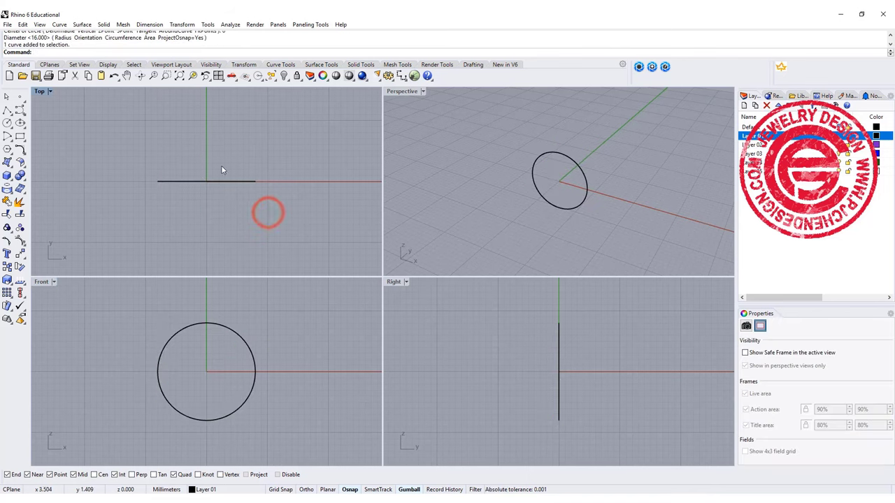
right_drag(186, 188, 203, 173)
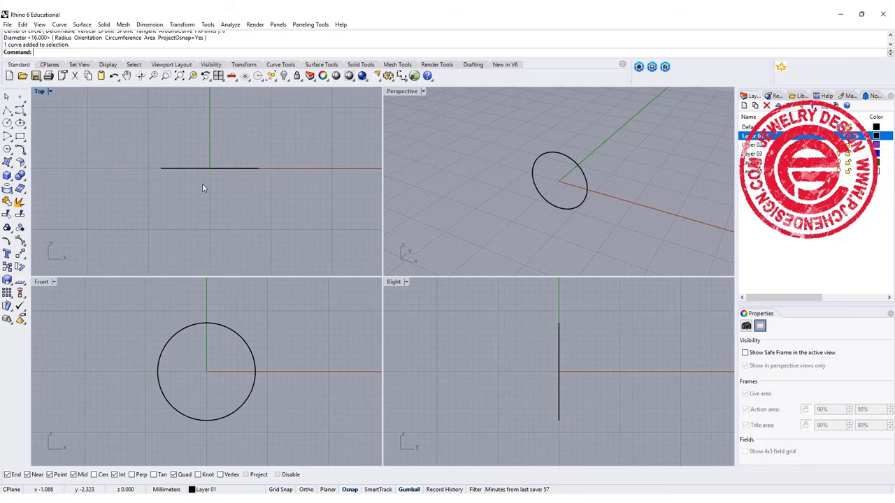
Step: Draw a lower half-circle arc around the circle in the Front view, centred on the origin with a radius of about 10.3 mm
double_click(41, 282)
right_drag(409, 252, 356, 253)
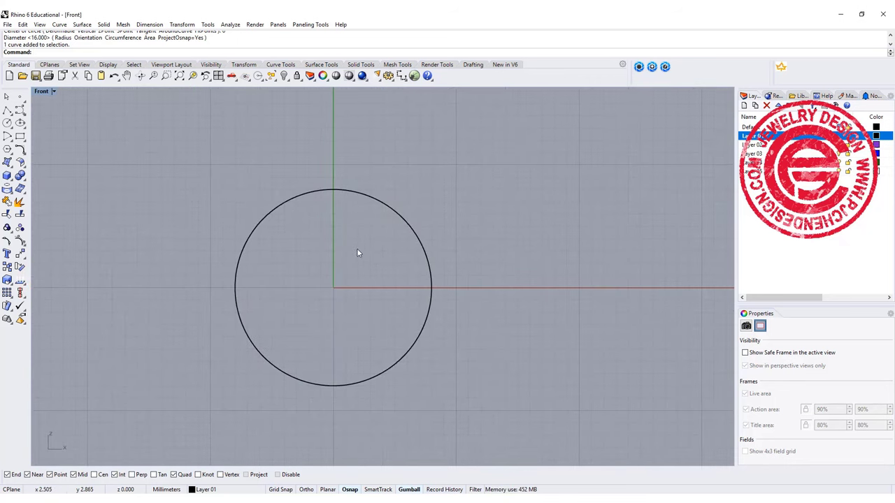
click(7, 137)
text(0)
key(Return)
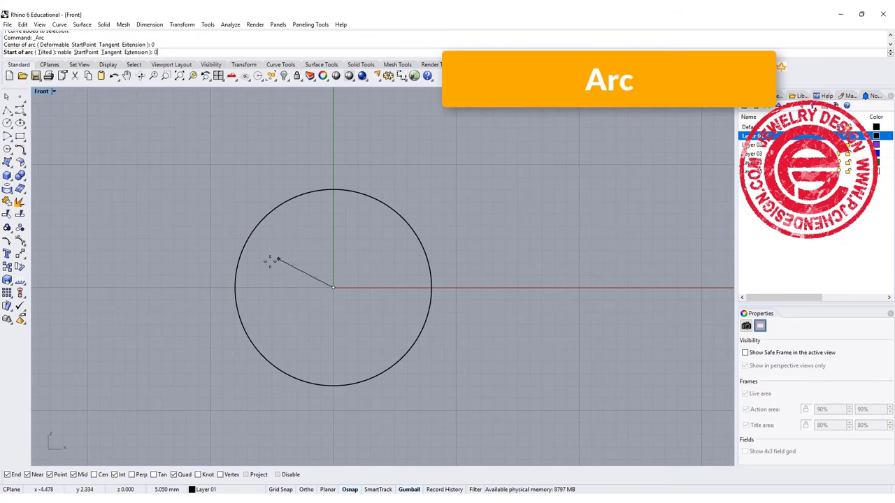
key(shift)
click(204, 289)
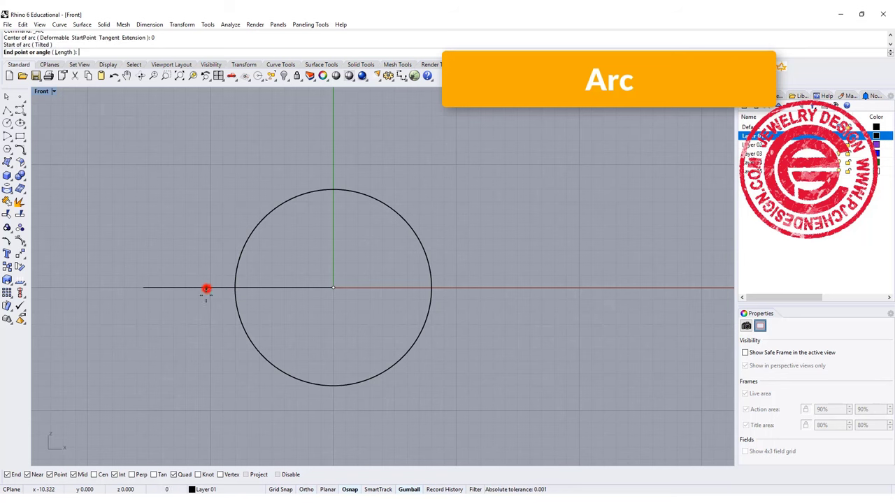
click(470, 303)
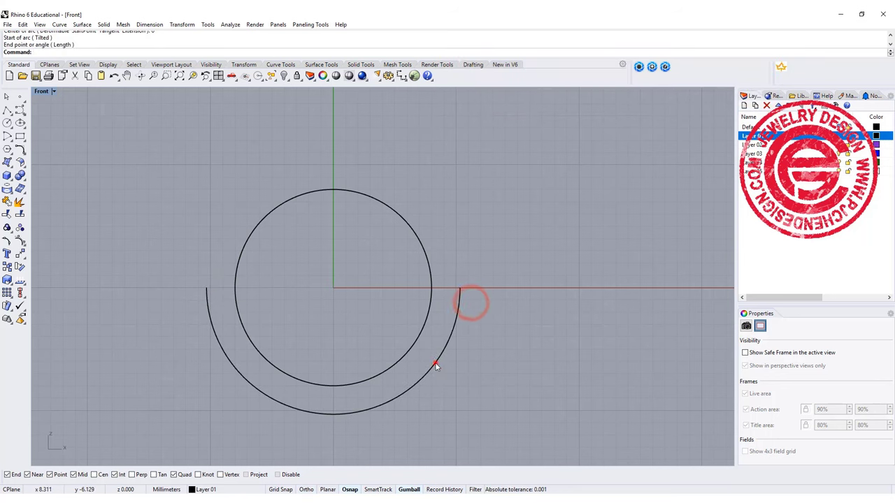
Step: Show the half-circle arc's control points and move its three lowest points slightly up toward the circle
click(436, 364)
right_drag(420, 372, 406, 309)
key(F10)
drag(155, 334, 482, 373)
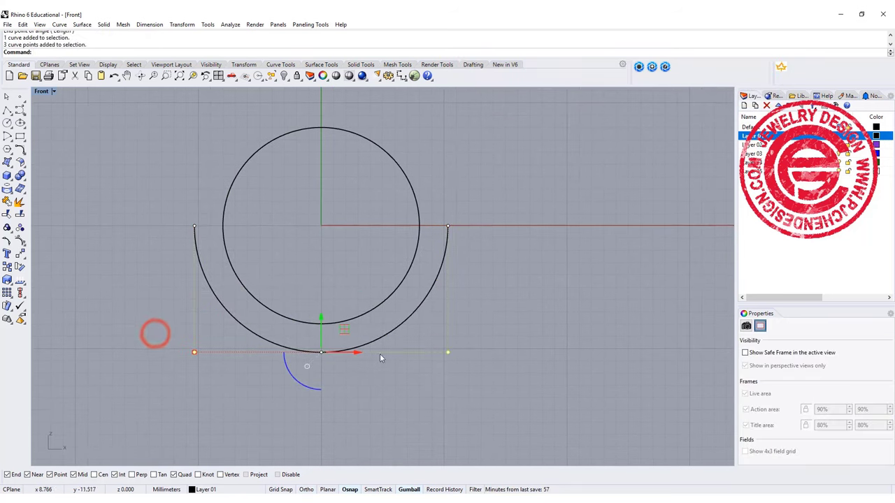
drag(322, 324, 329, 309)
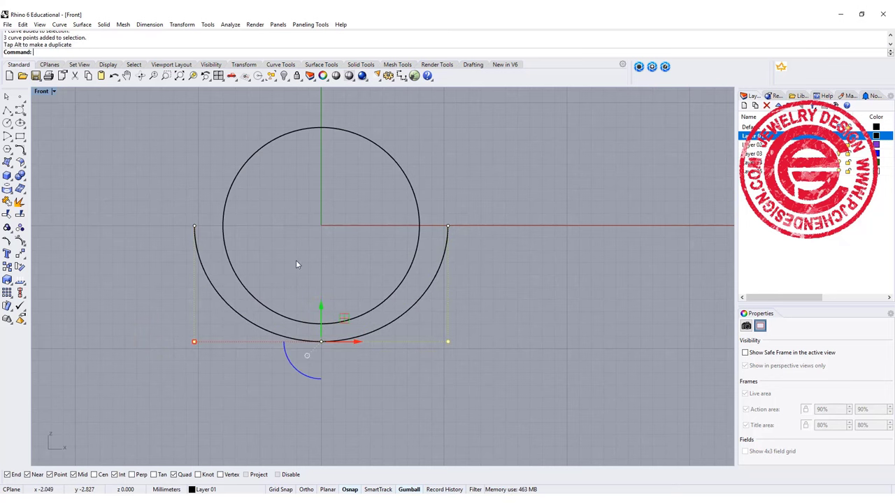
Step: With Grid Snap on, draw an arc above the circle from (-6, 12) to (6, 12) through (0, 13) and hide the lower arc's control points
right_drag(296, 204, 284, 284)
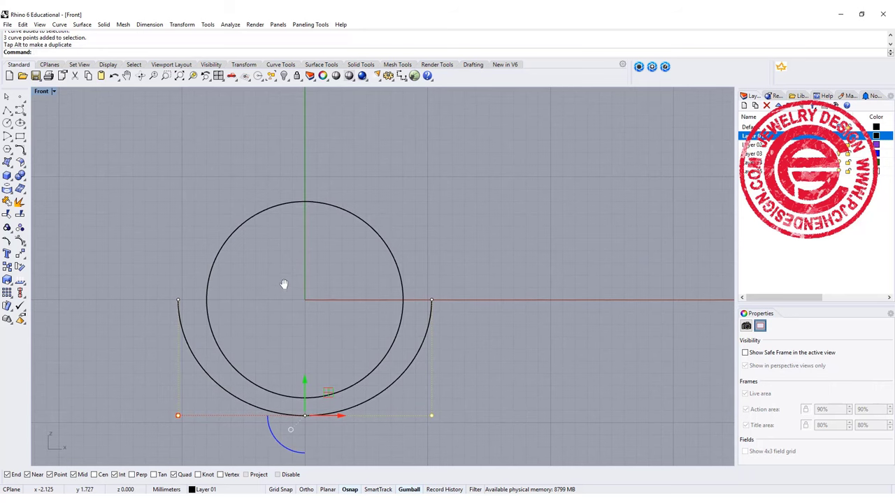
right_drag(266, 192, 265, 210)
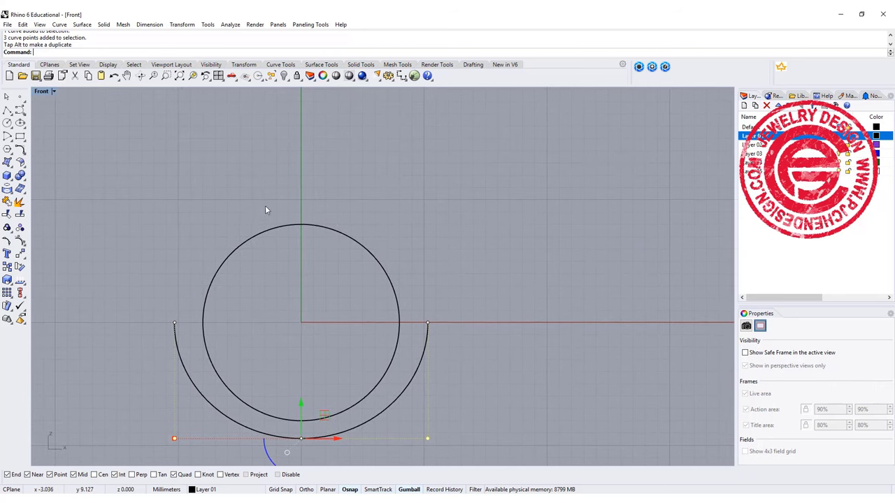
click(6, 138)
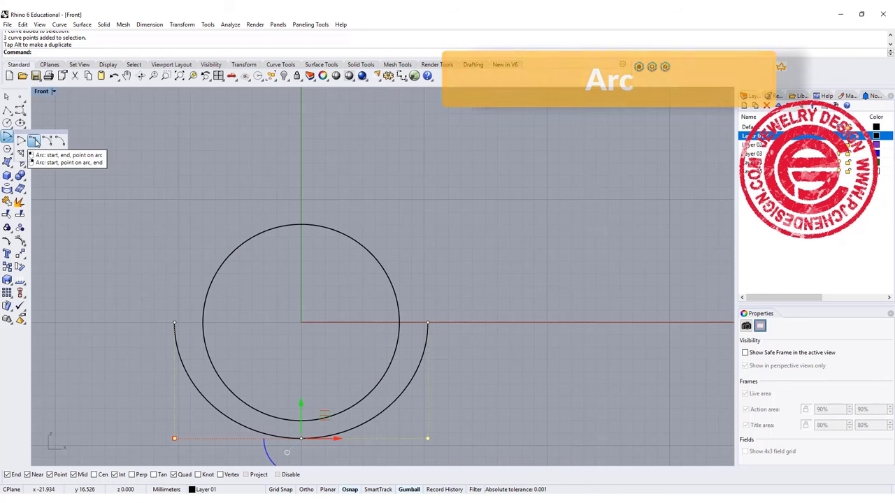
click(32, 140)
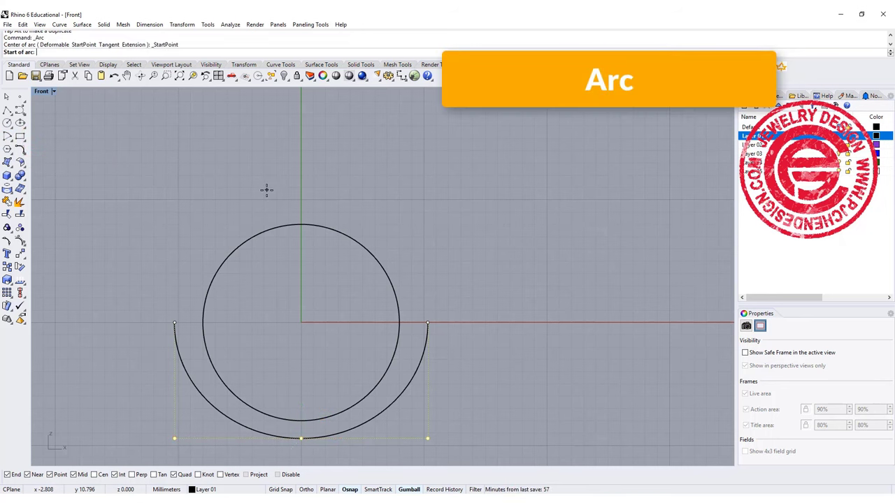
click(279, 490)
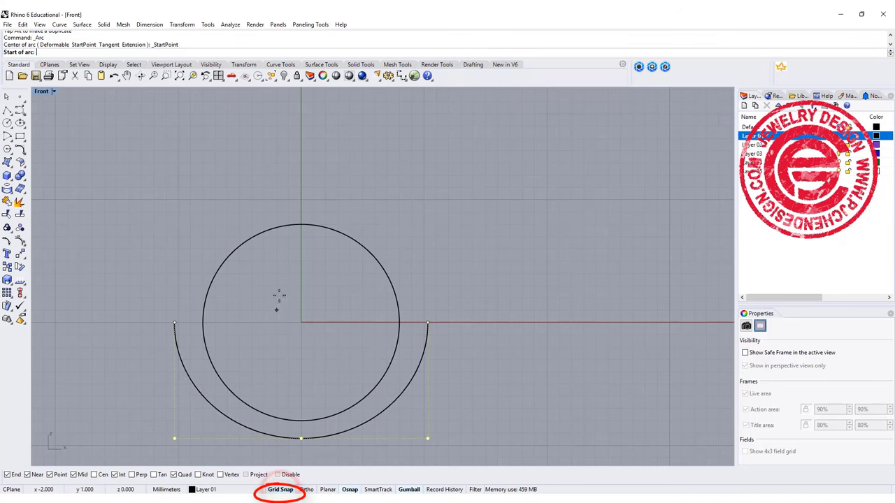
click(227, 177)
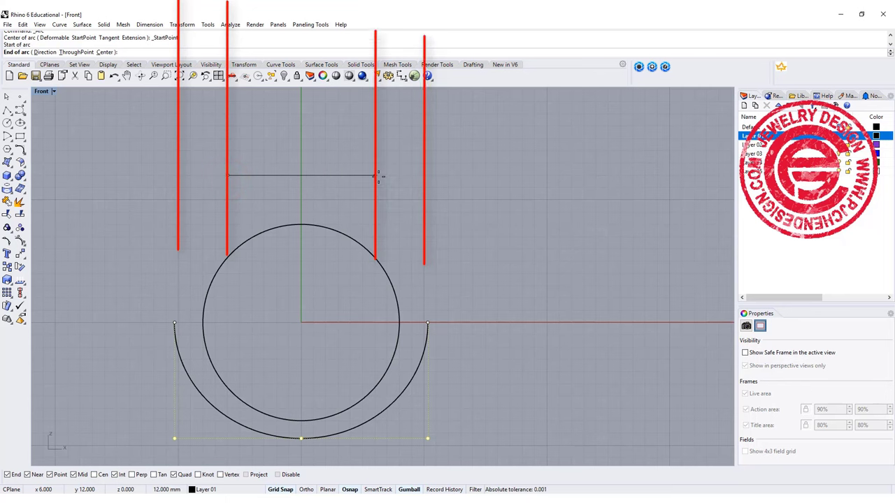
click(378, 175)
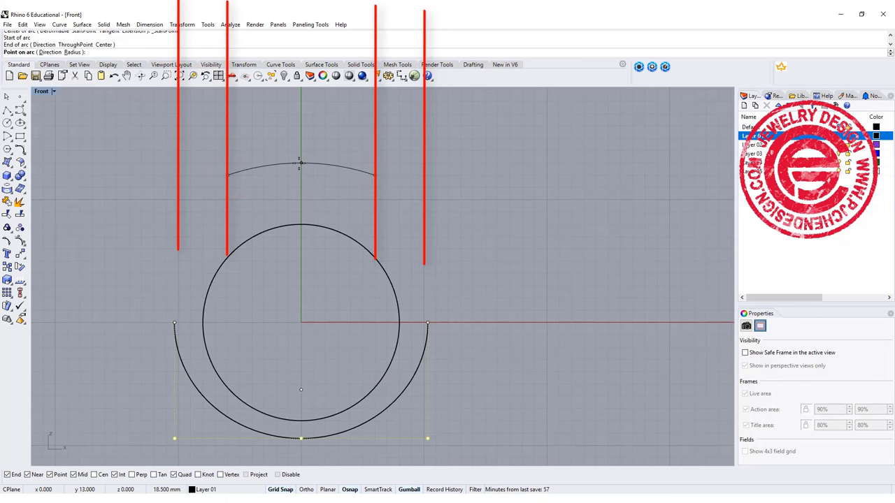
click(299, 164)
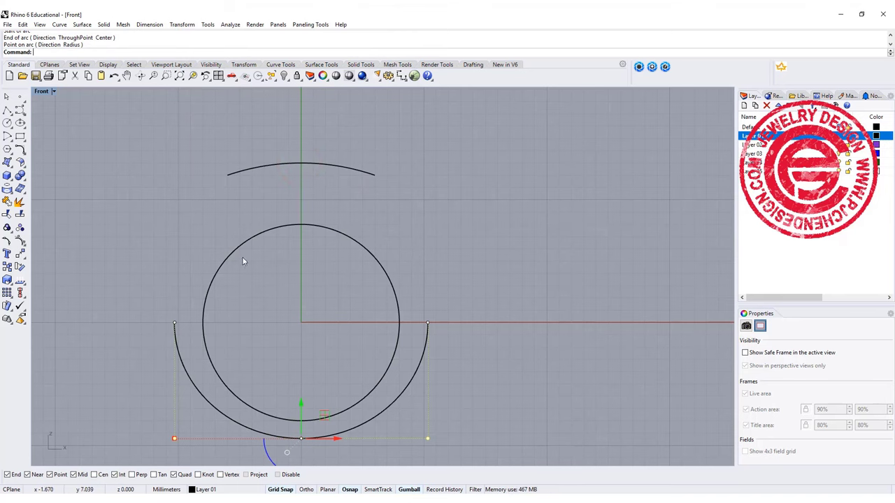
click(181, 337)
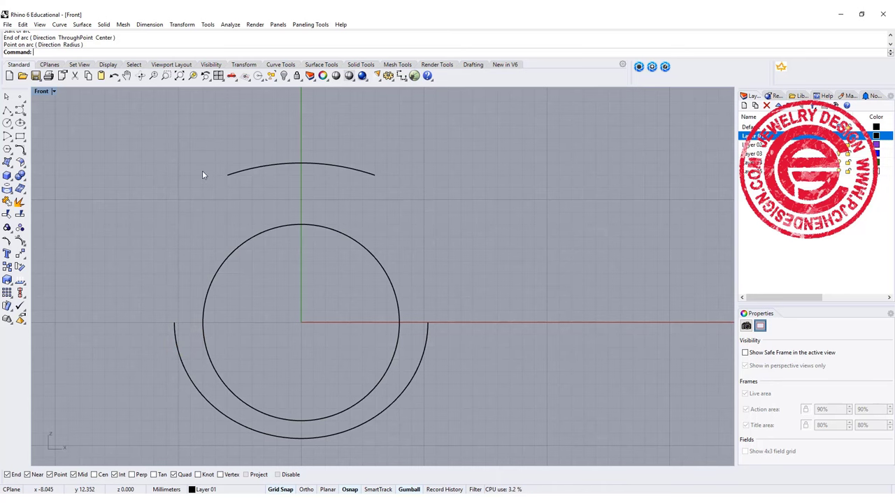
Step: Extend the left end of the lower arc by Arc to Point up to the left end of the upper arc
click(59, 24)
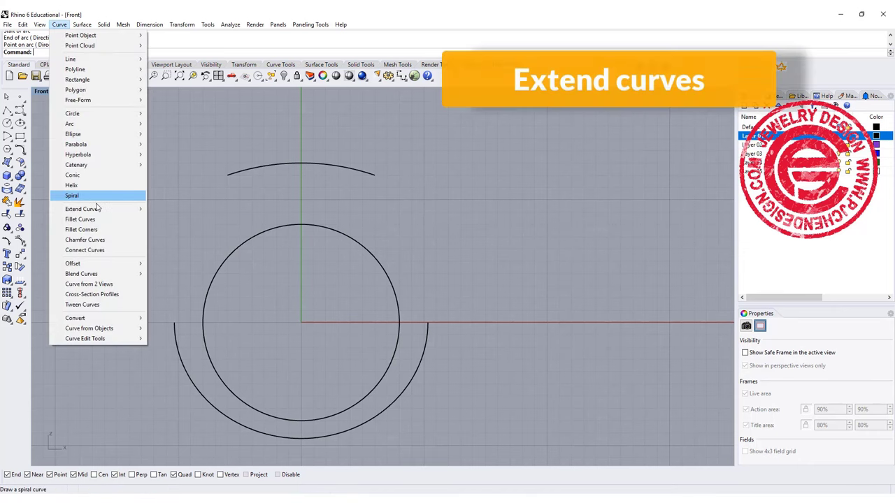
mouse_move(98, 209)
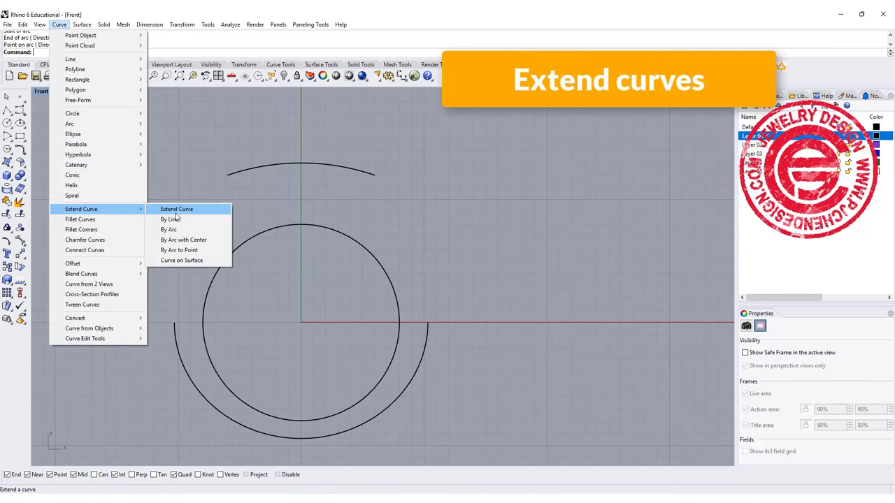
click(183, 250)
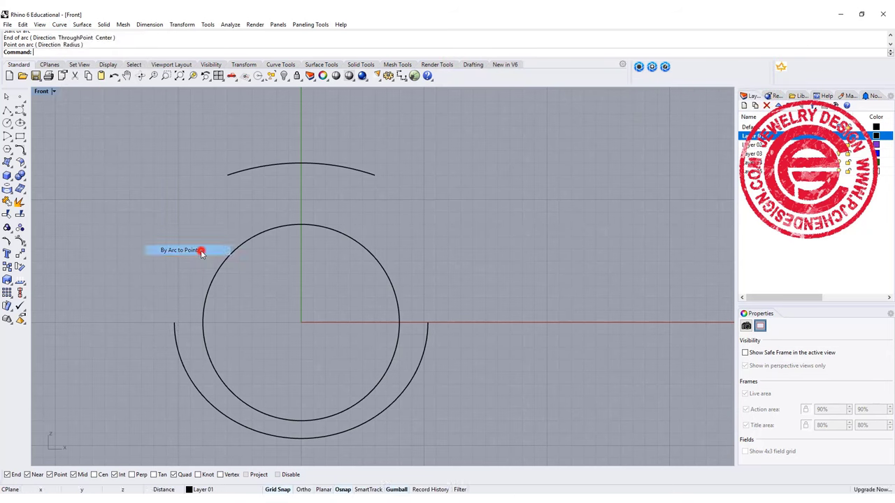
click(175, 323)
click(226, 175)
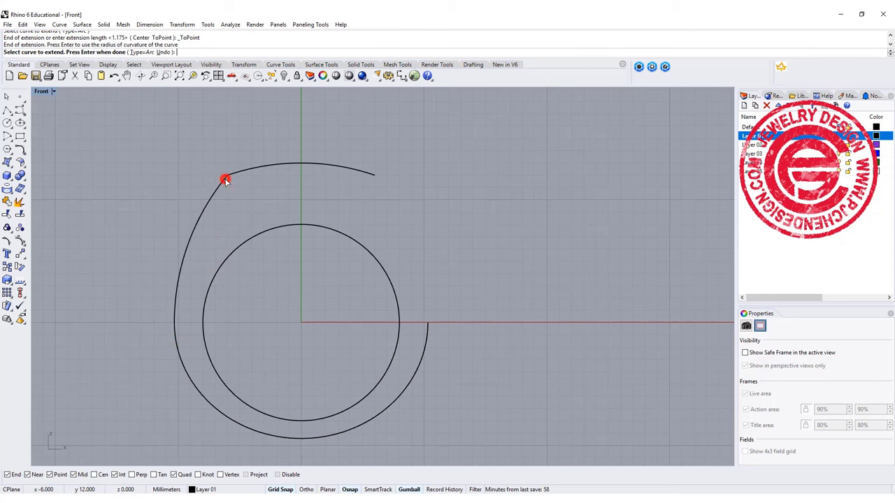
key(Return)
Step: Extend the right end of the lower curve by Arc to Point up to the right end of the upper arc
click(428, 329)
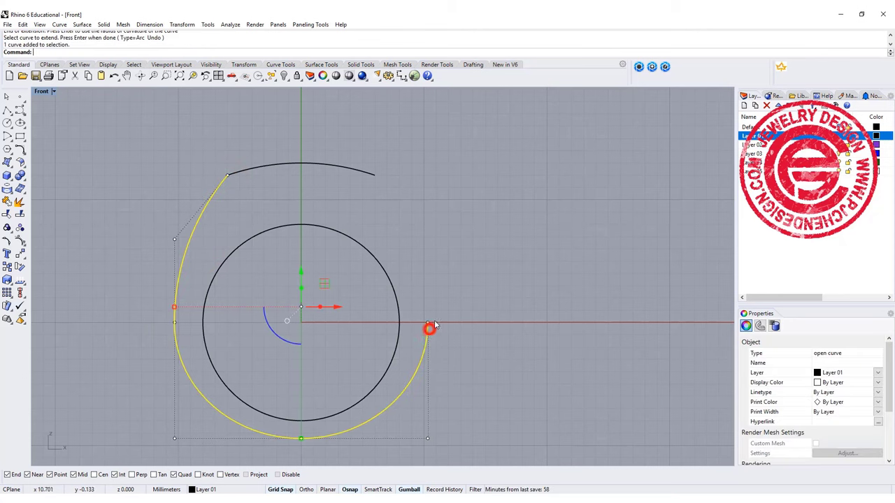
key(Return)
click(428, 329)
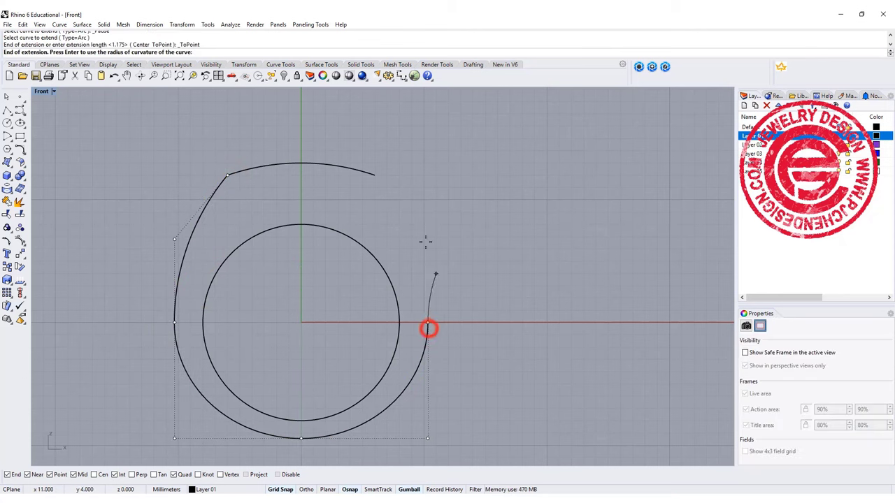
click(374, 175)
key(Return)
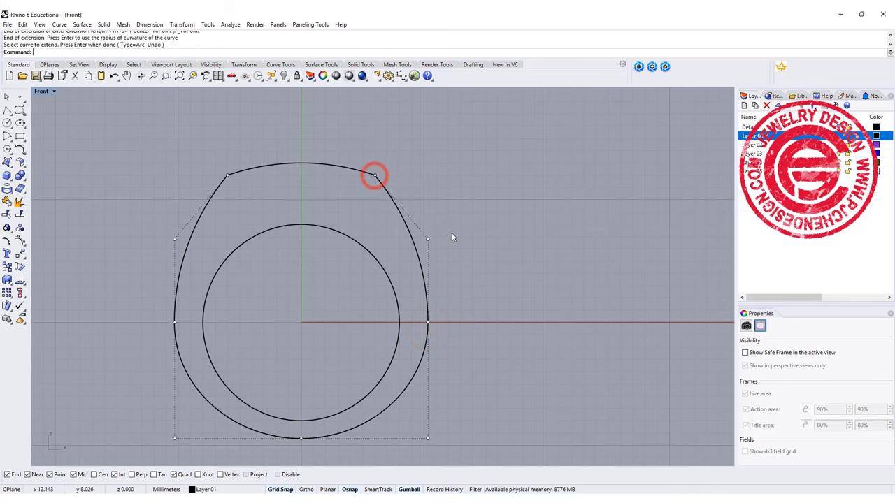
Step: Join the extended lower curve and the upper arc into one closed outer ring profile
click(425, 319)
click(351, 168)
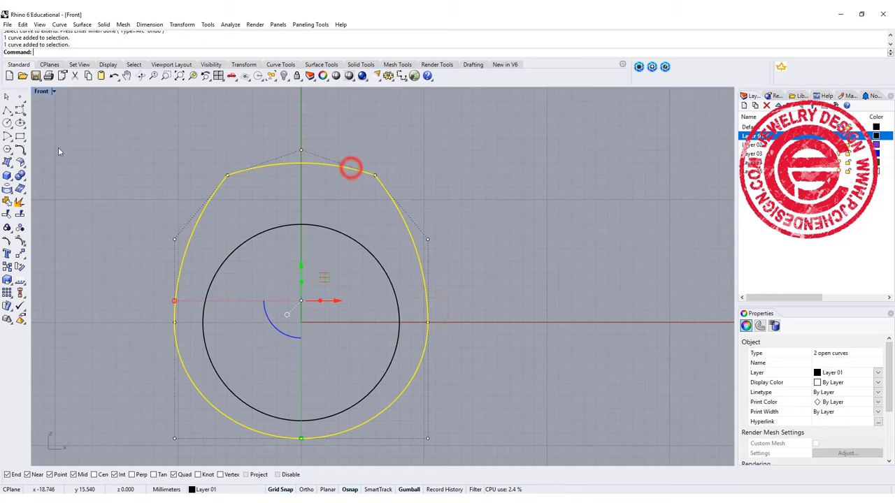
click(7, 202)
click(79, 160)
right_drag(237, 169, 302, 143)
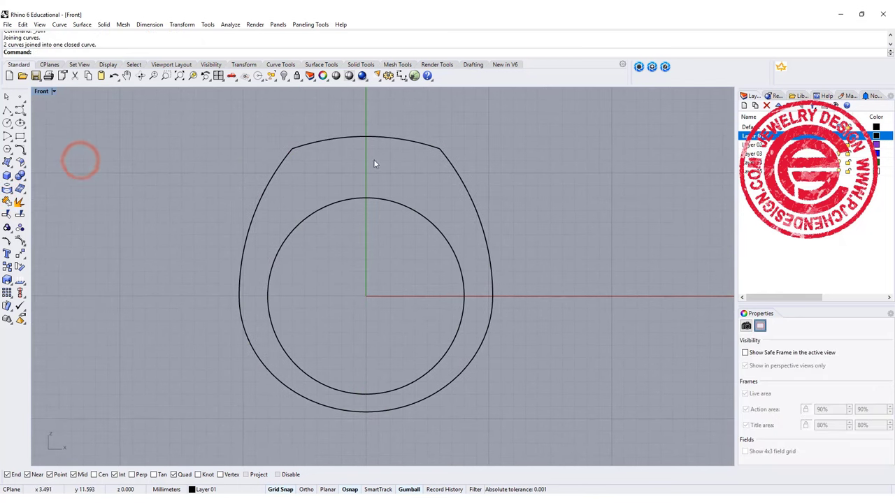
Step: Draw a 3-point rectangle from the outer profile's top midpoint down to the finger circle's top, 10 mm wide, perpendicular to the ring profile
double_click(37, 94)
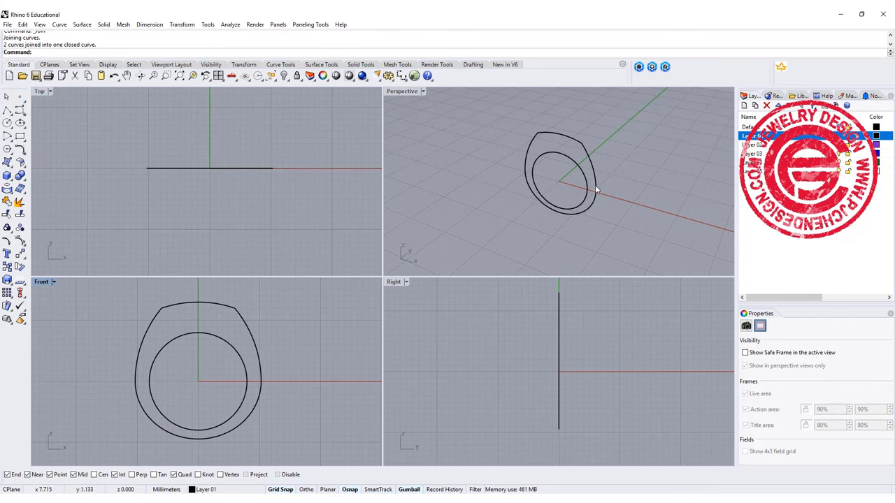
right_drag(595, 184, 546, 172)
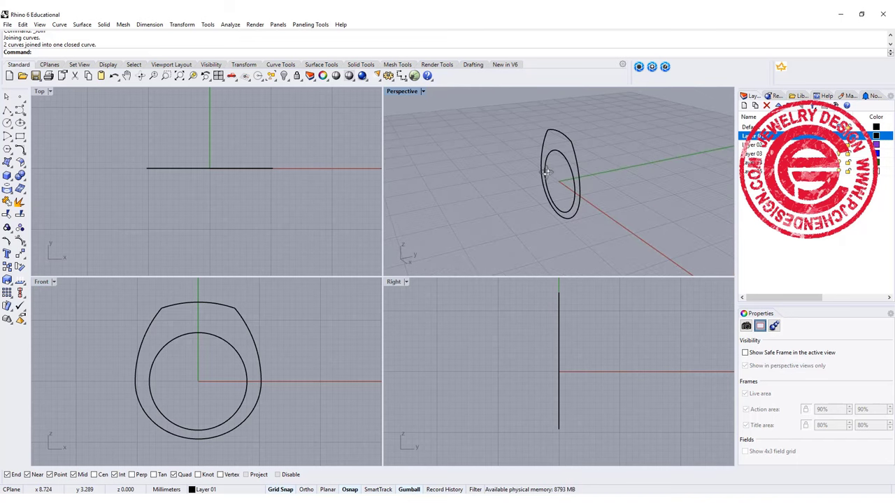
click(21, 138)
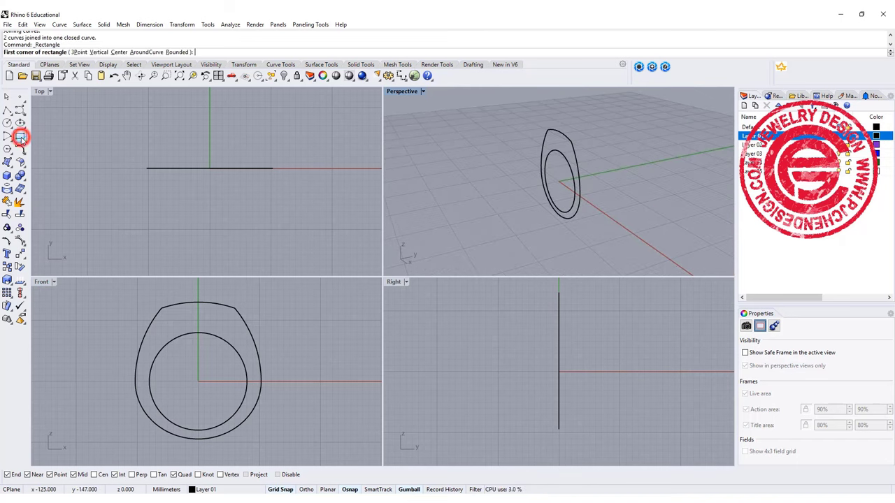
click(79, 52)
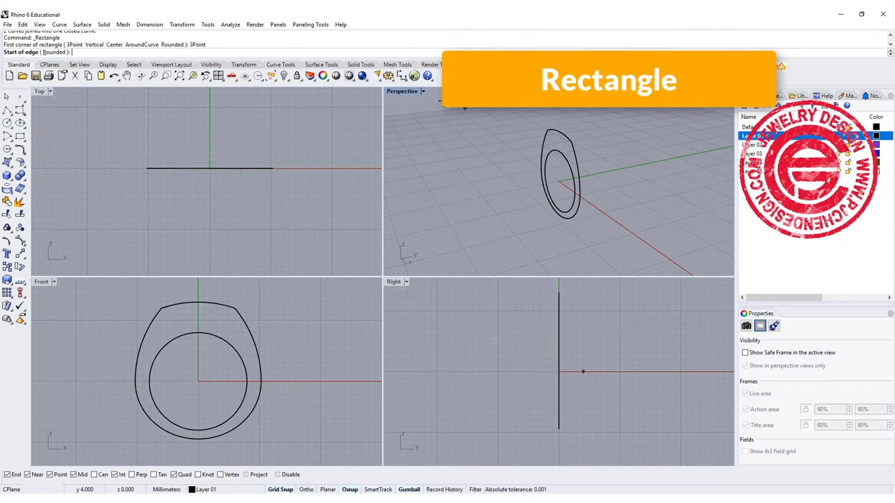
key(ctrl+m)
click(384, 179)
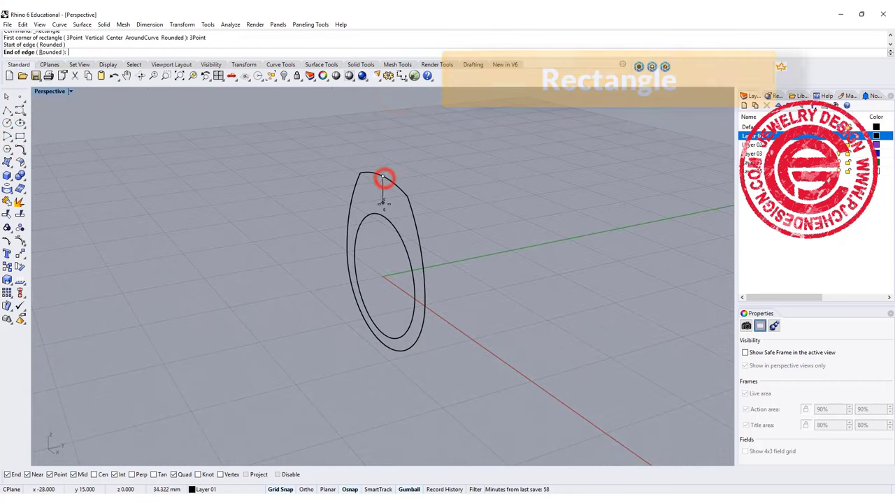
click(383, 215)
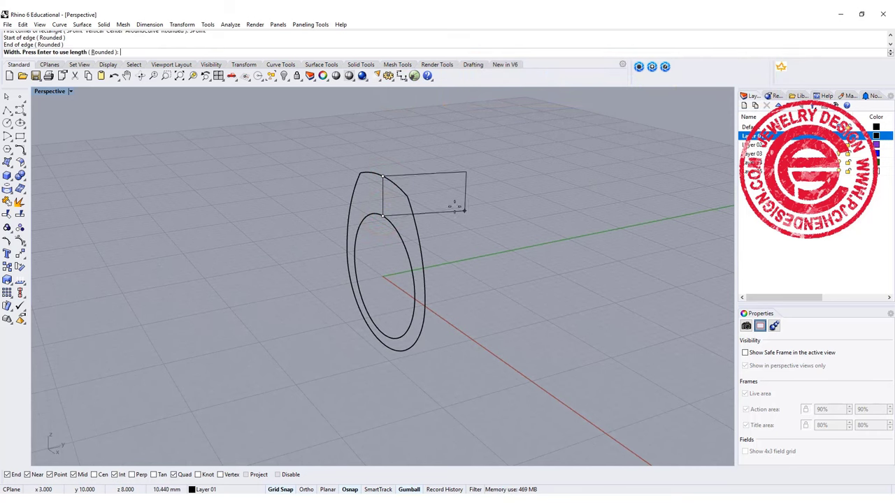
double_click(61, 94)
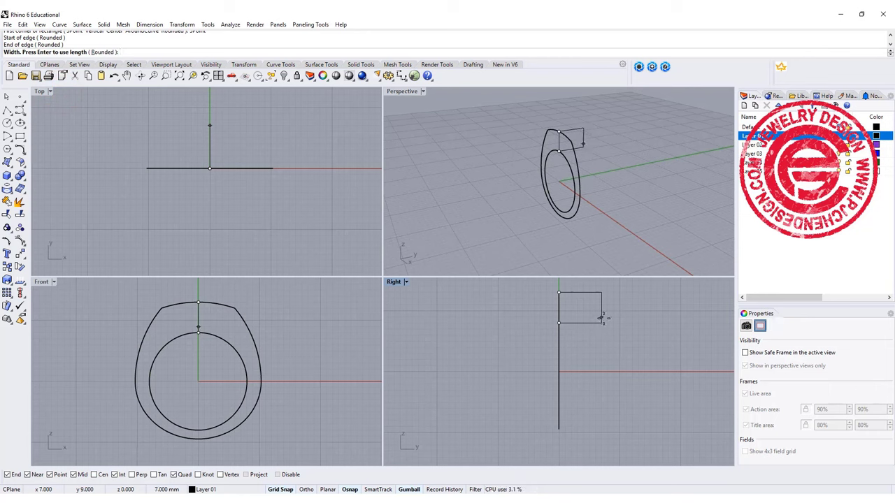
text(10)
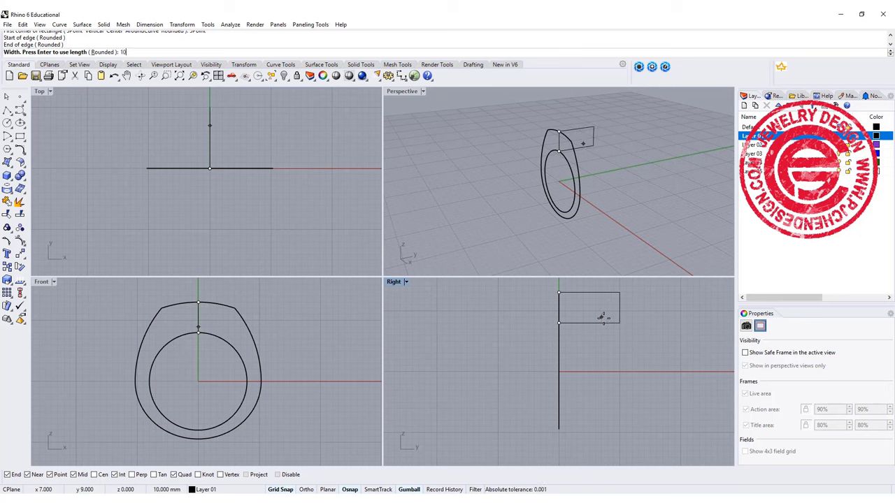
key(Return)
click(600, 318)
Step: Draw a second 3-point rectangle between the finger circle's bottom and the outer profile's bottom, about 7 mm wide, perpendicular to the profile
right_click(600, 318)
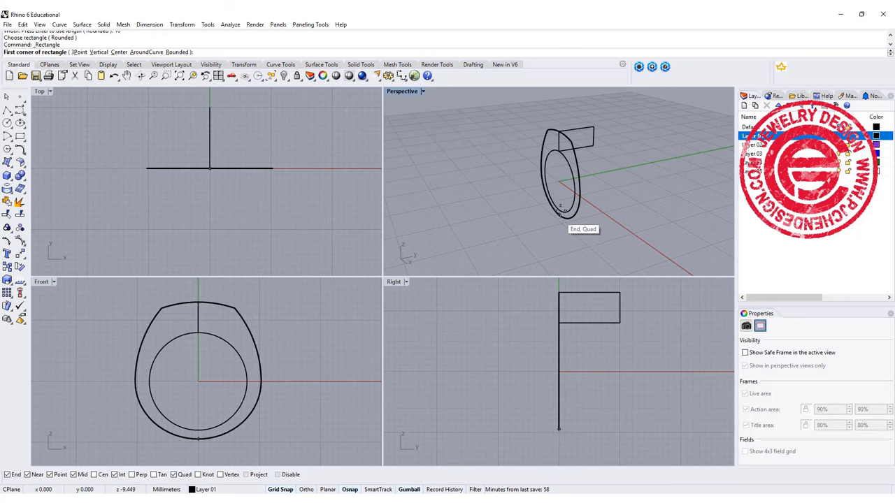
click(557, 209)
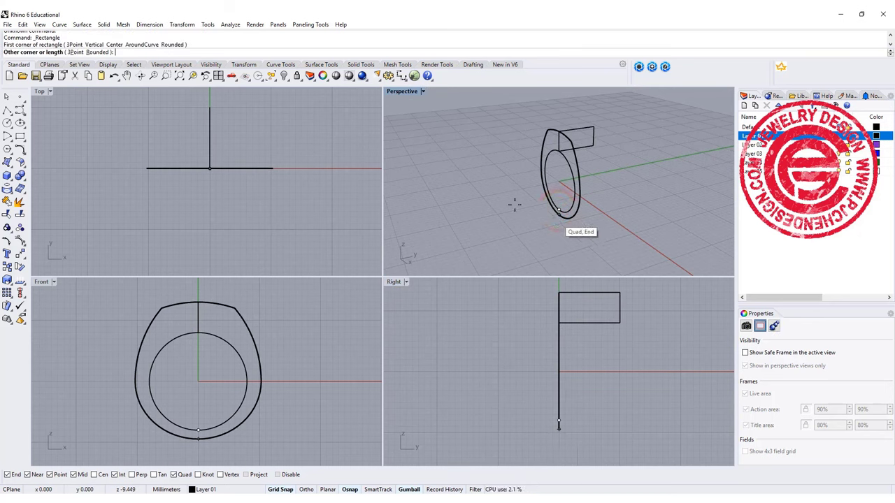
click(76, 53)
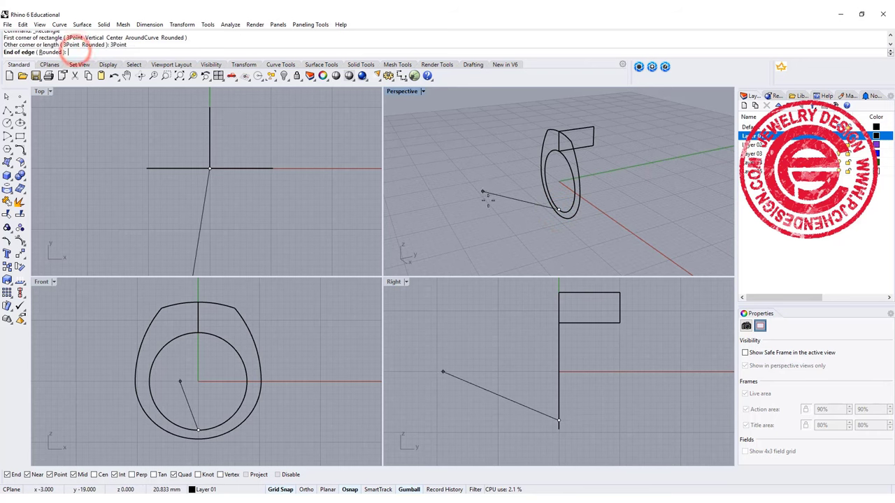
click(557, 210)
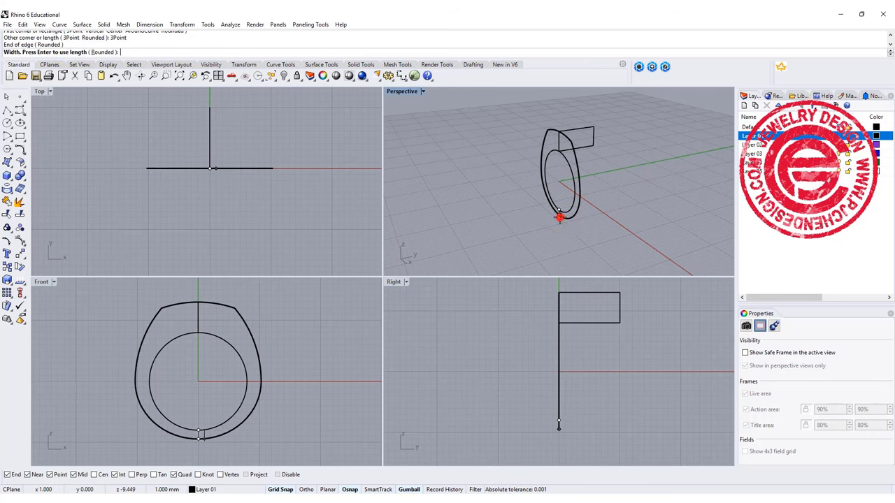
click(589, 427)
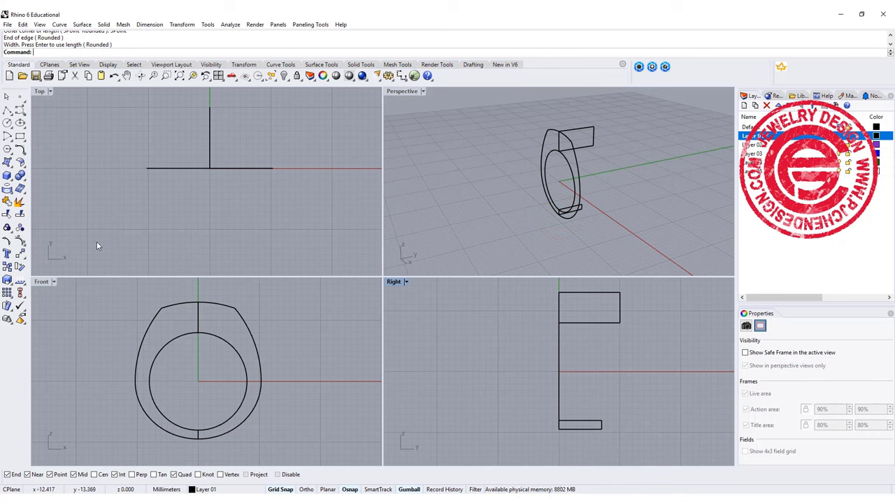
Step: Move the upper rectangle by its top edge's midpoint onto the outer profile's top point so it is centred on the ring plane
click(21, 255)
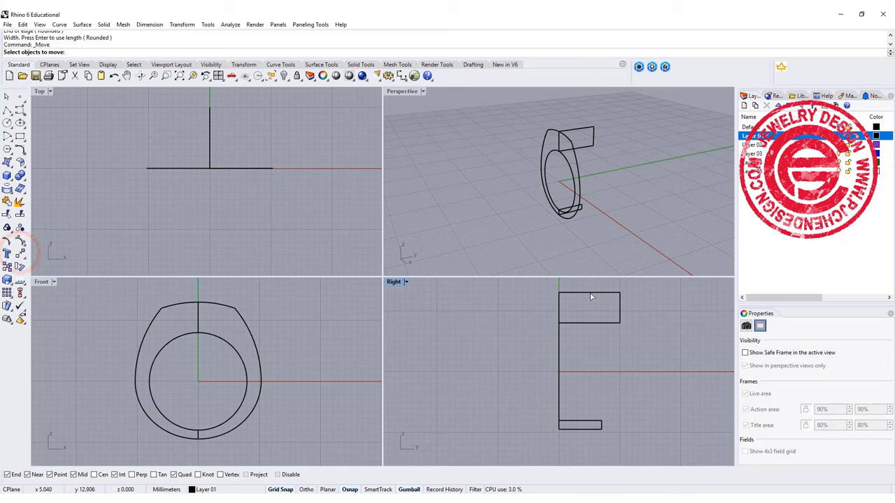
click(588, 293)
key(Return)
click(587, 294)
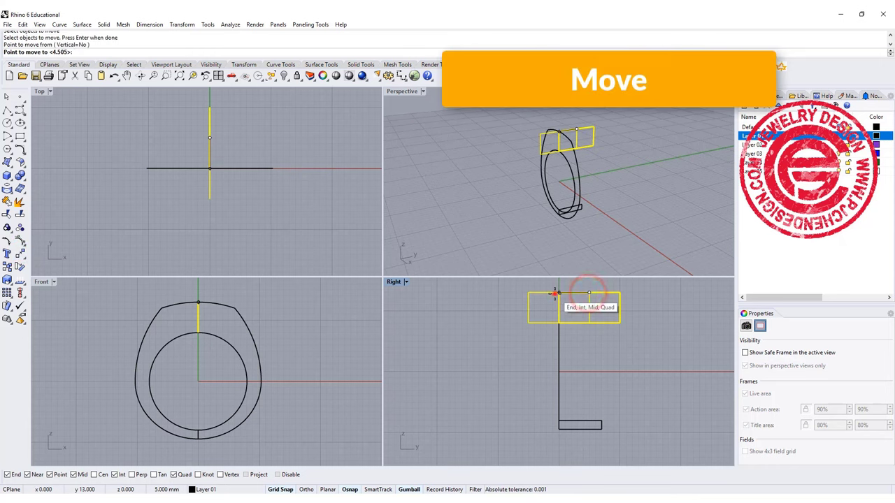
click(557, 292)
Step: Move the lower rectangle by its upper edge's midpoint onto the finger circle's bottom point to centre it on the ring plane
click(592, 420)
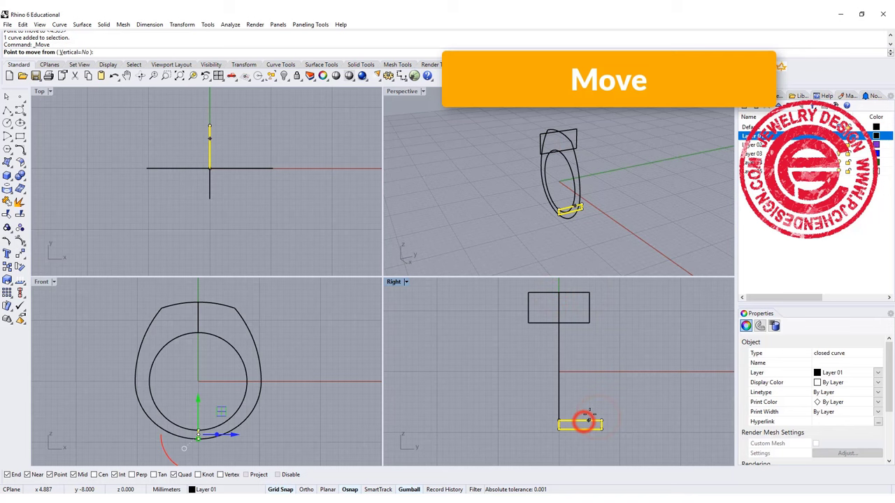
key(Return)
click(581, 418)
click(561, 423)
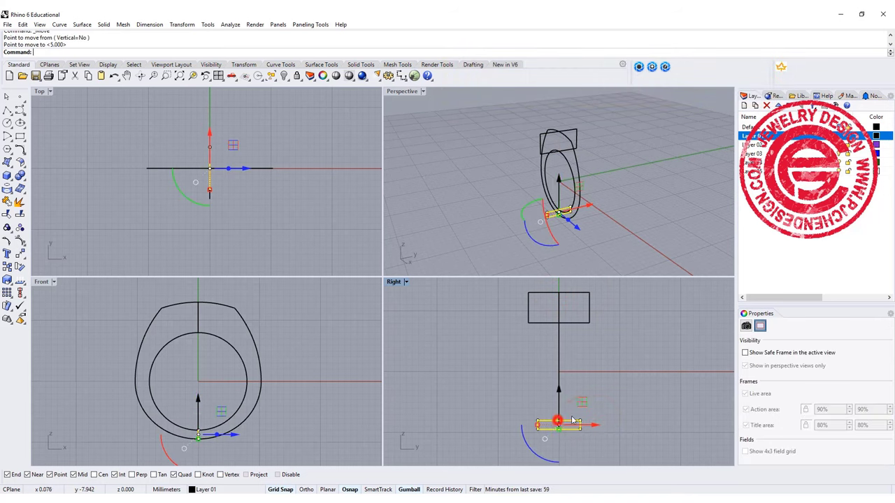
click(660, 184)
Step: Run Sweep 2 Rails with the finger circle and outer profile as rails and both rectangles as cross sections, accepting the default seam points
double_click(402, 92)
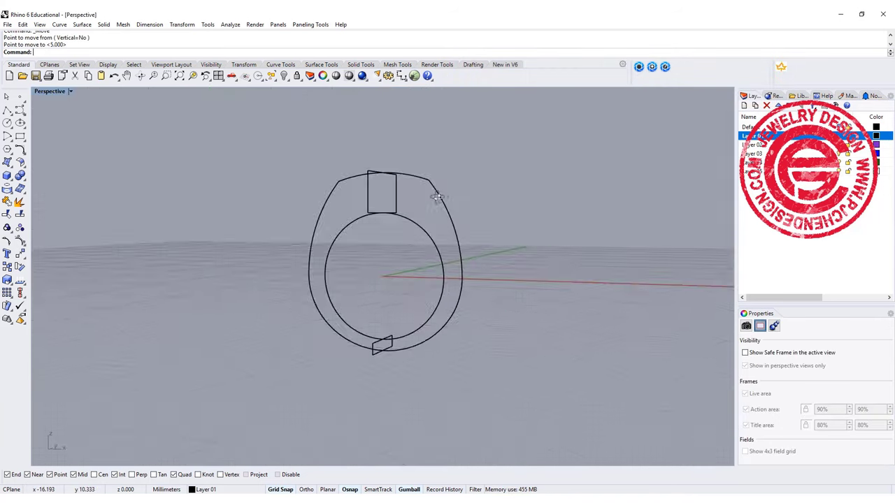
right_drag(435, 194, 454, 245)
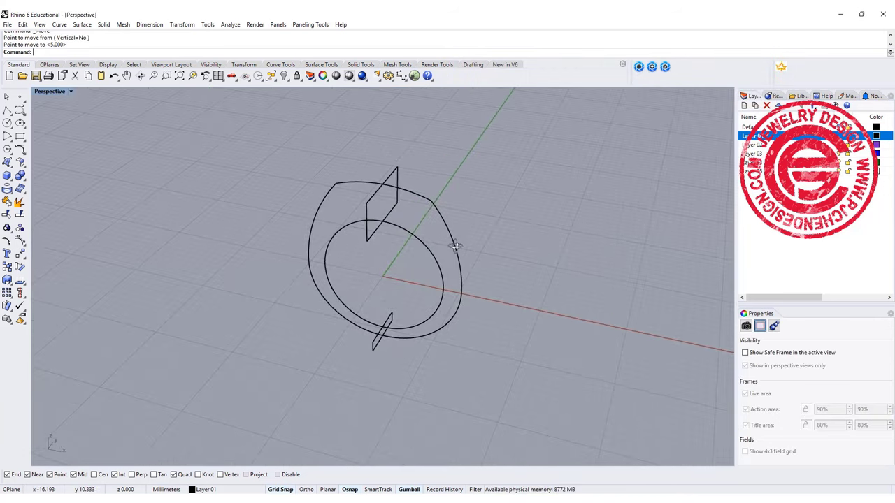
click(82, 24)
click(107, 64)
click(406, 229)
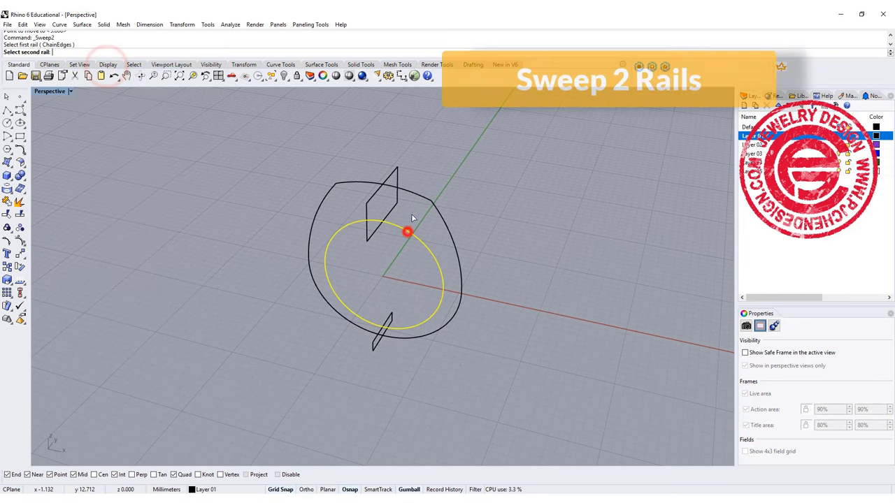
click(422, 193)
click(368, 202)
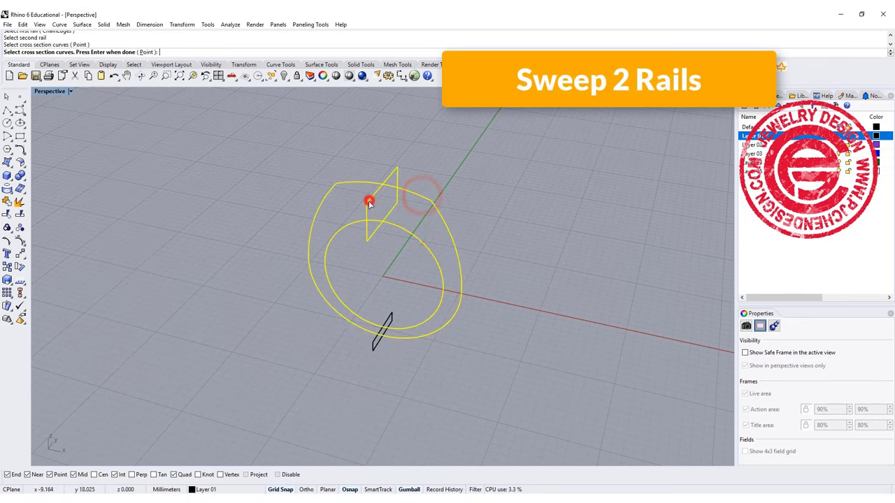
click(373, 349)
key(Return)
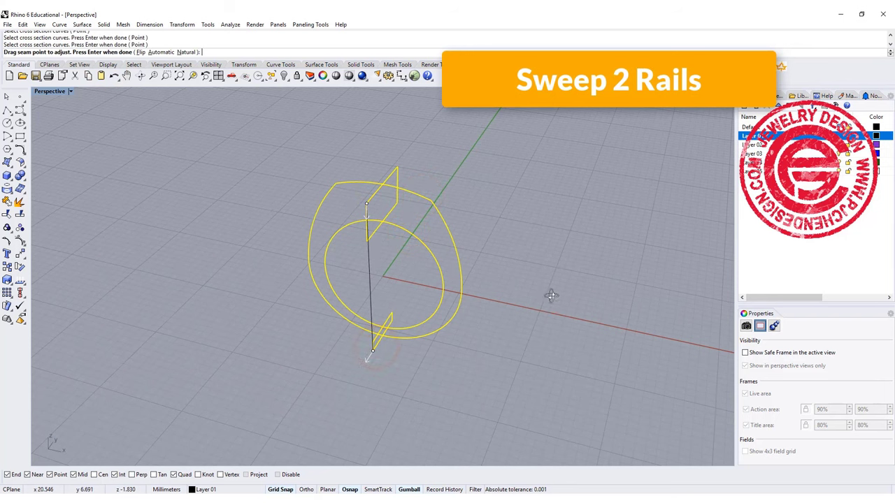
right_drag(552, 296, 459, 245)
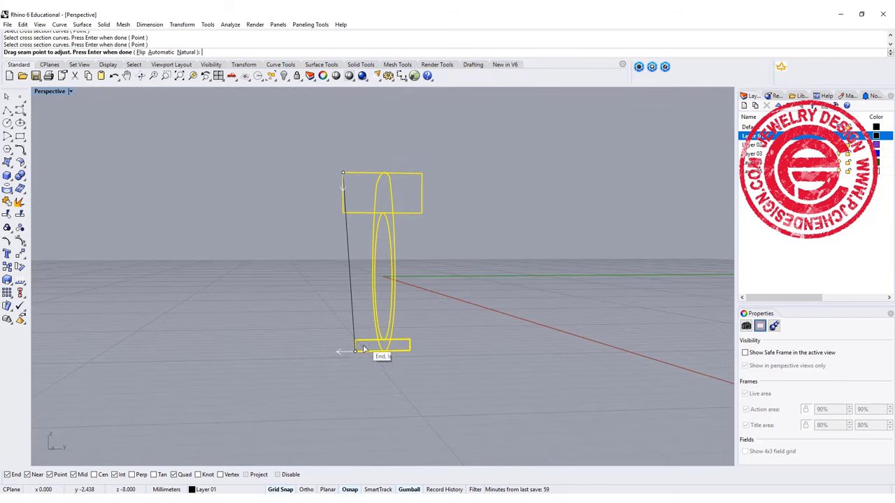
right_drag(513, 300, 579, 329)
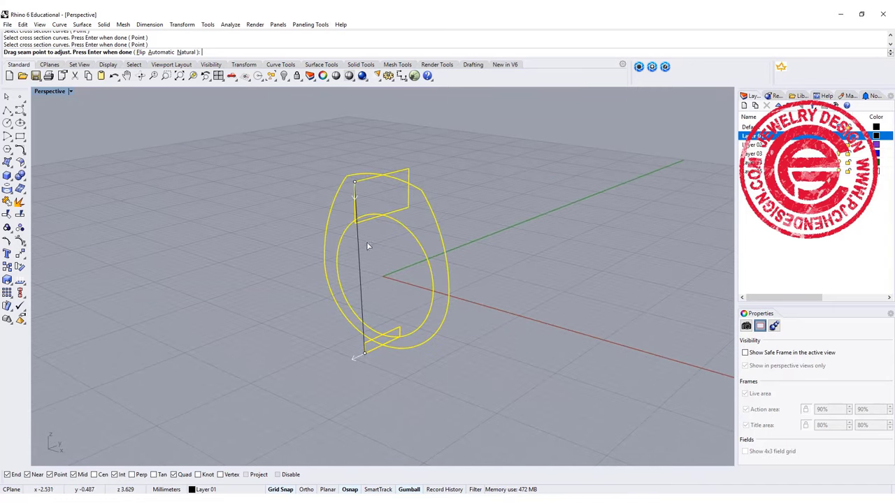
right_drag(522, 231, 521, 234)
key(Return)
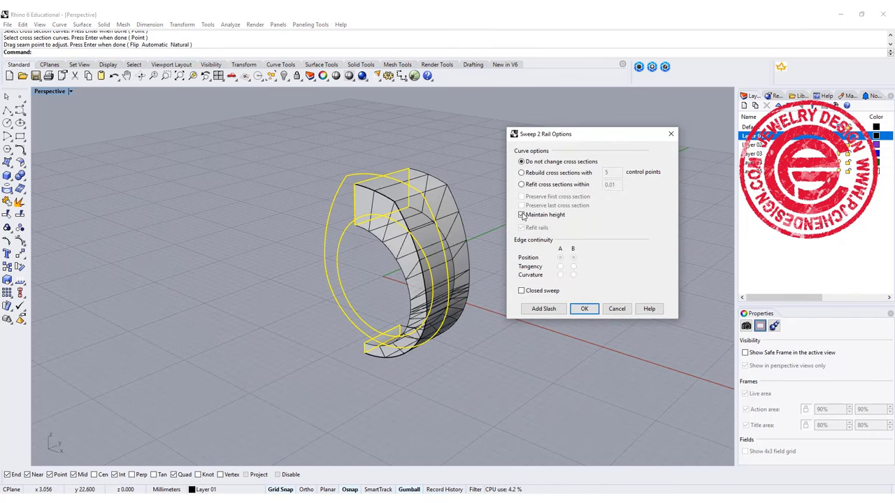
Step: Compare the sweep without and with Maintain height, keep it on, enable Closed sweep and create the ring body
click(522, 215)
right_drag(396, 274, 405, 258)
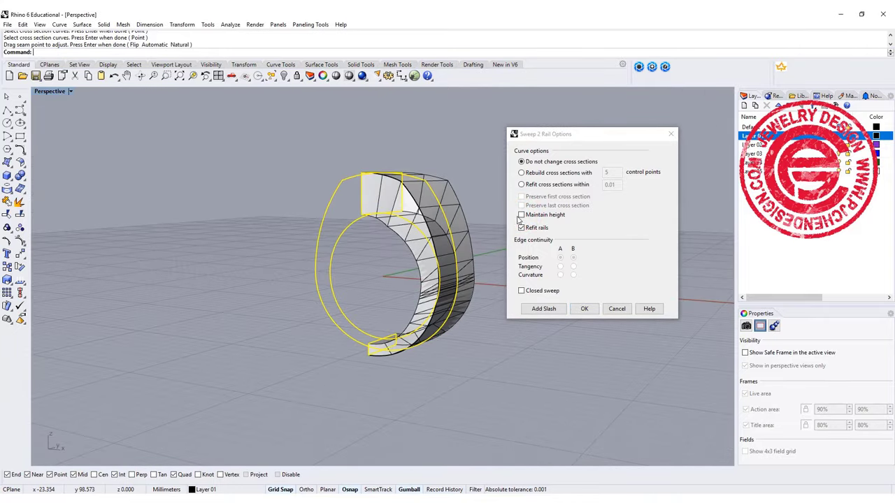
click(522, 215)
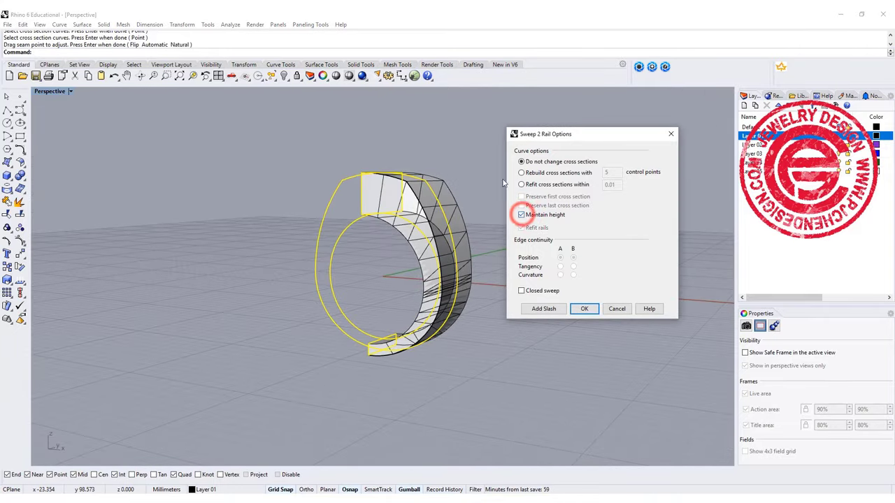
click(520, 291)
right_drag(392, 307, 550, 336)
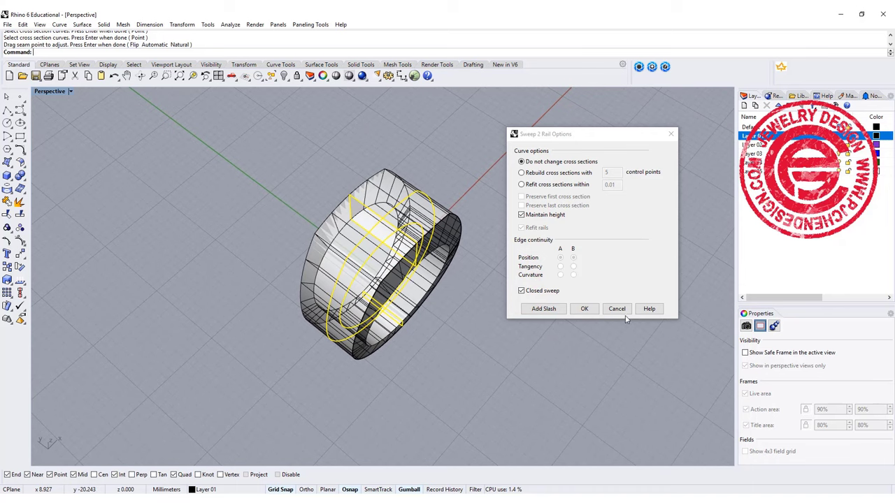
click(582, 309)
Step: Draw a start-end-point arc between opposite side edges of the ring's top, bulging through the midpoint of the centre line
right_drag(455, 347, 328, 335)
double_click(50, 95)
scroll(184, 152, up, 3)
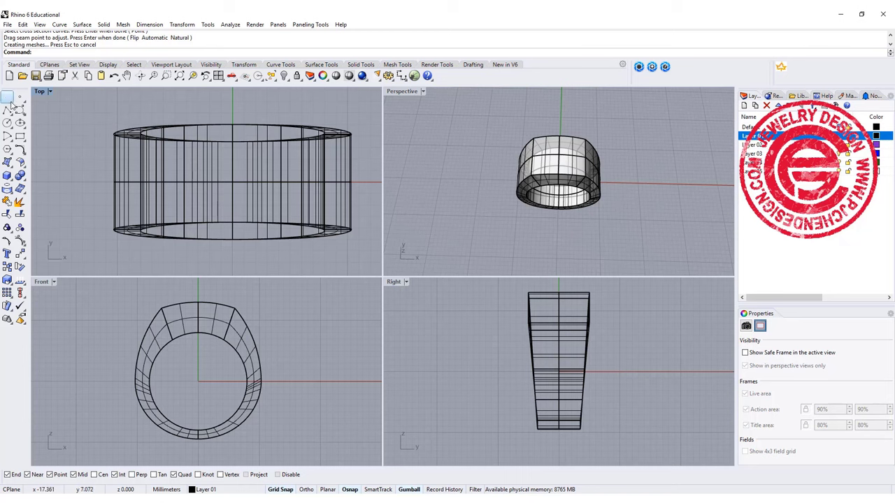
click(8, 137)
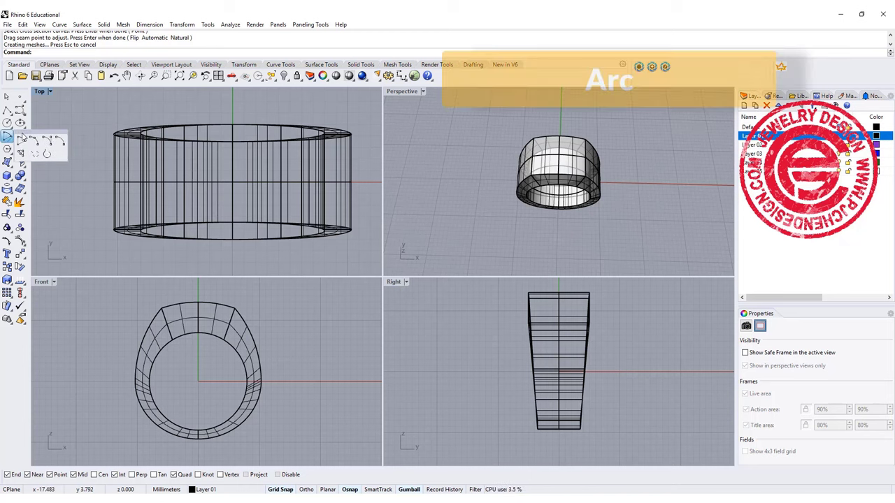
click(32, 142)
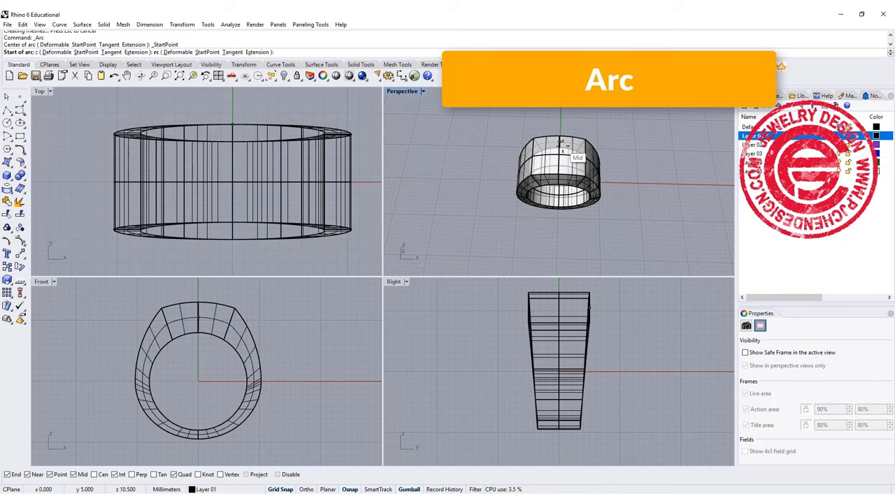
scroll(559, 172, up, 3)
scroll(535, 200, up, 5)
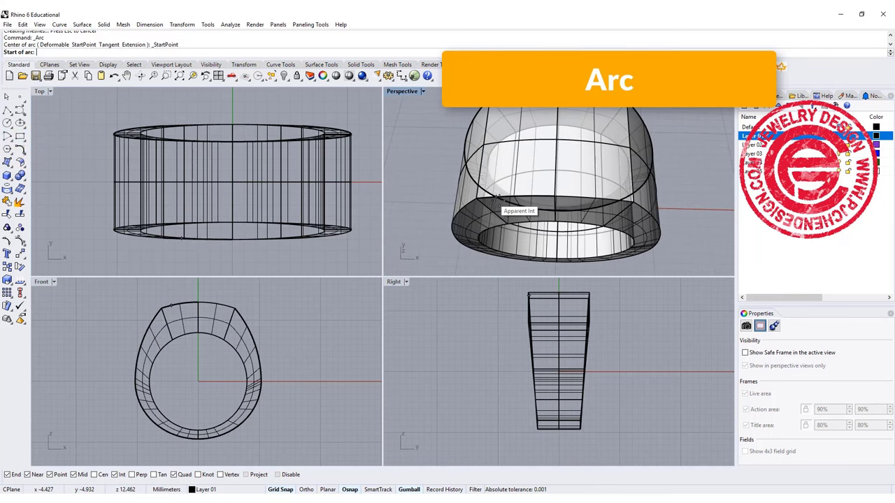
scroll(504, 210, up, 3)
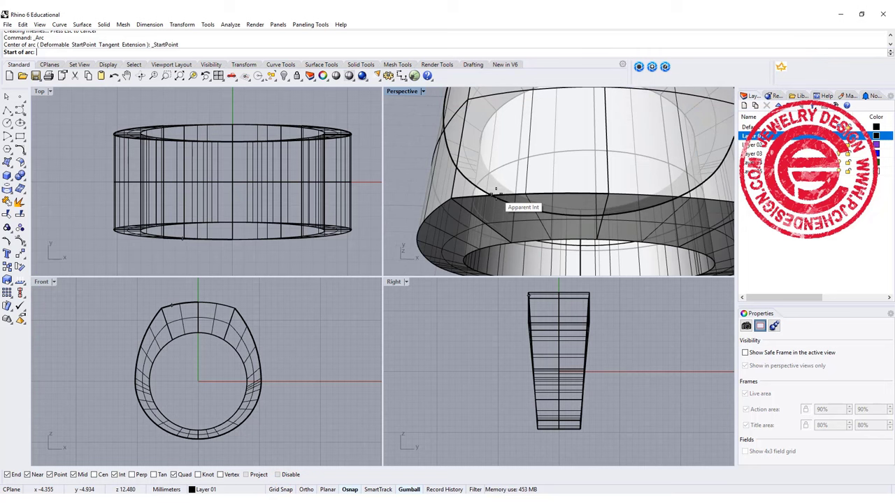
click(495, 196)
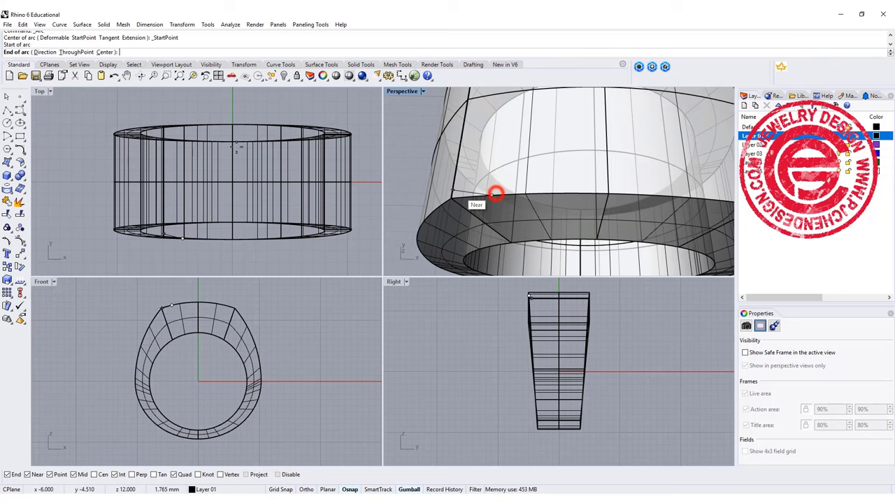
shift+click(183, 120)
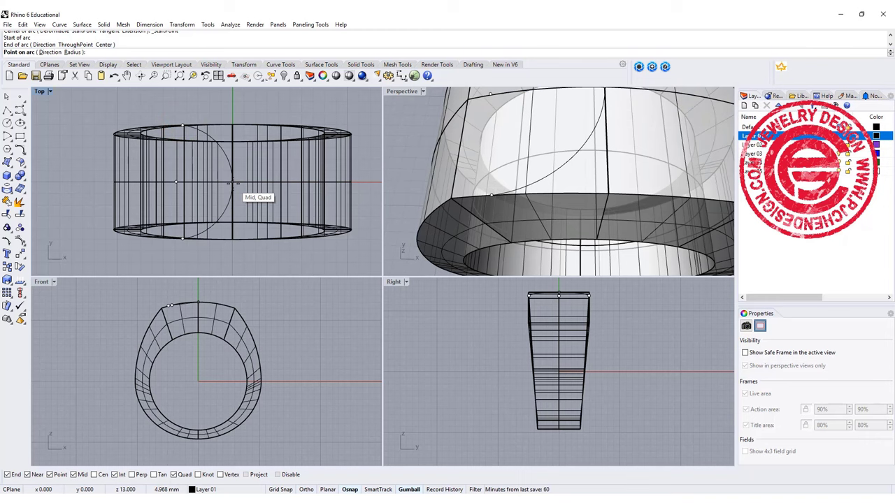
click(233, 183)
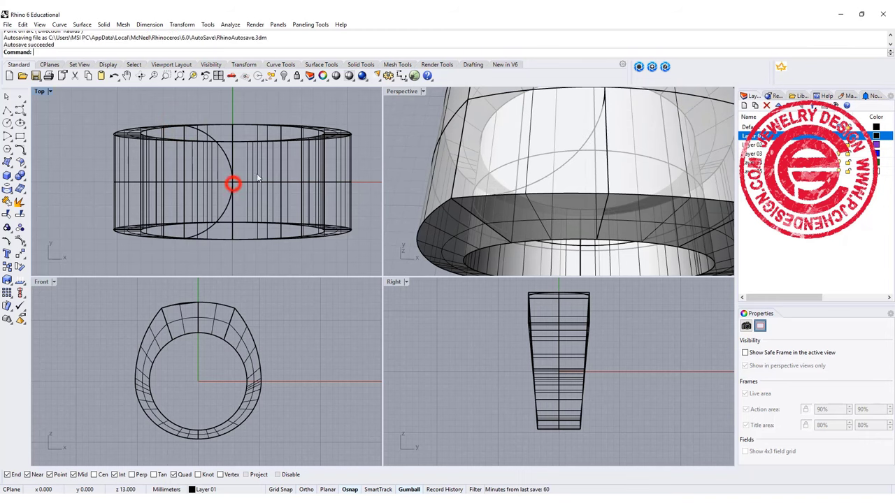
Step: Flatten the arc onto the construction plane with ProjectToCPlane, deleting the original curve
click(576, 158)
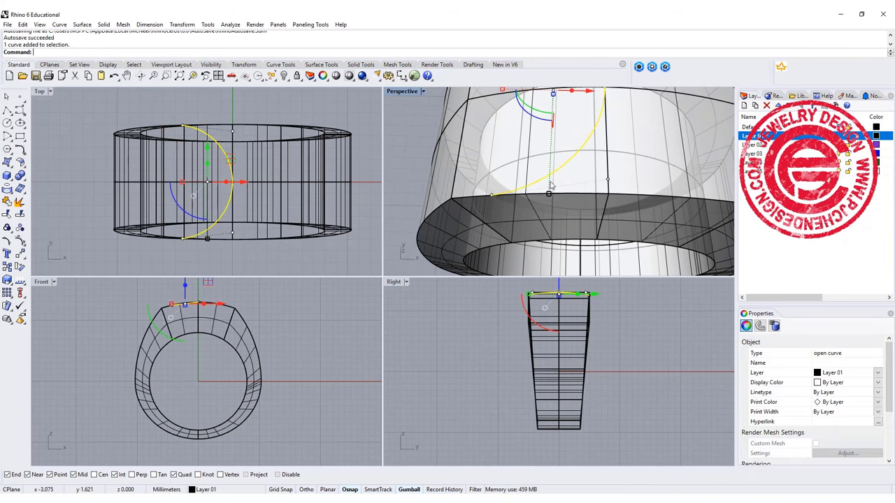
right_drag(550, 185, 525, 178)
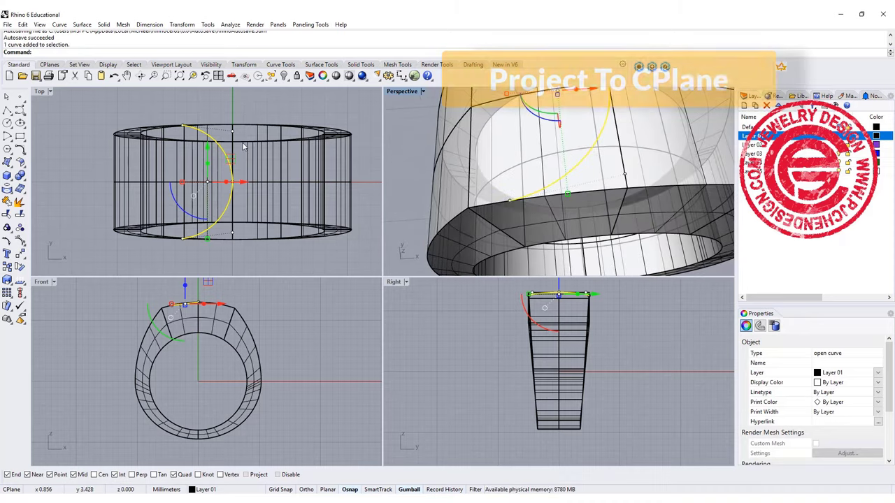
text(Project)
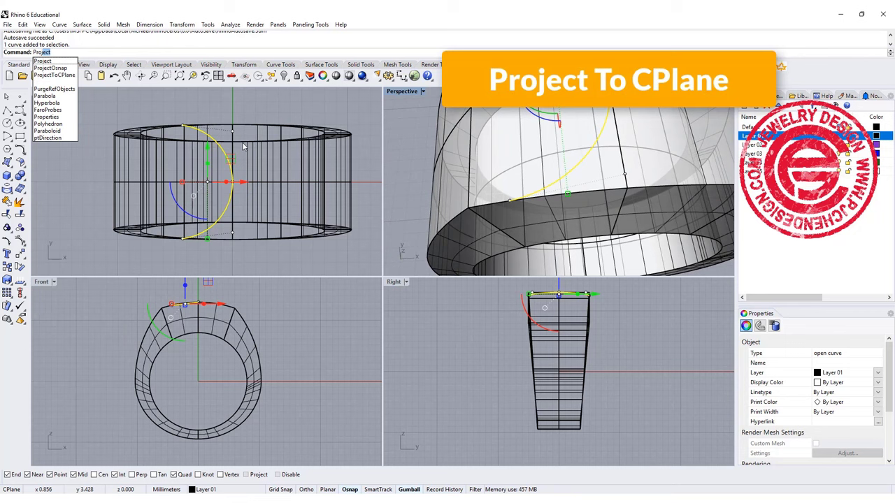
click(56, 75)
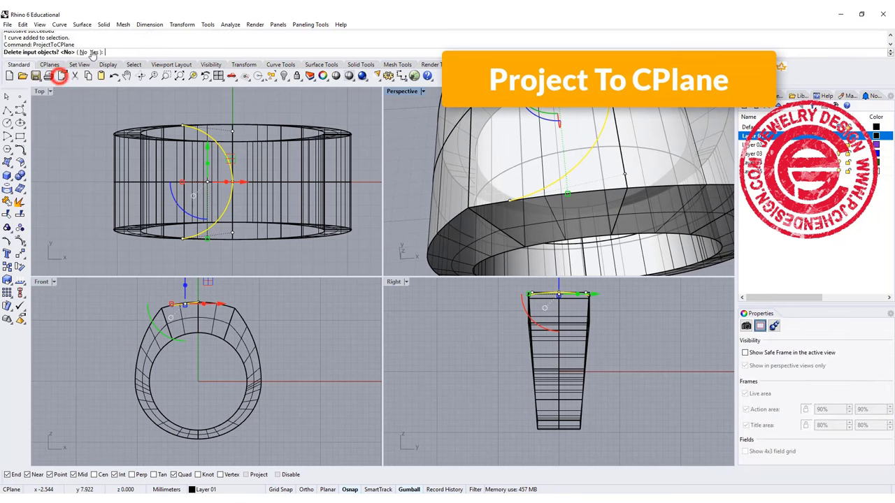
click(93, 53)
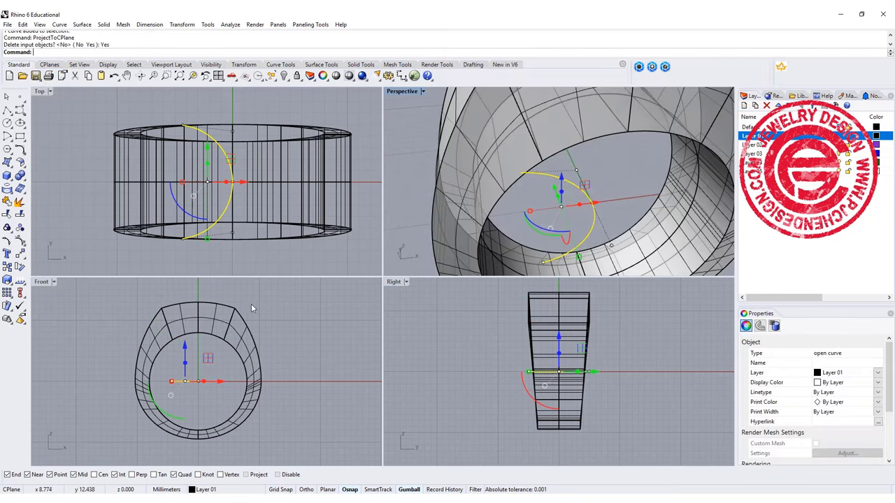
Step: Extrude the projected arc straight up past the top of the ring as an open surface
click(82, 24)
mouse_move(137, 156)
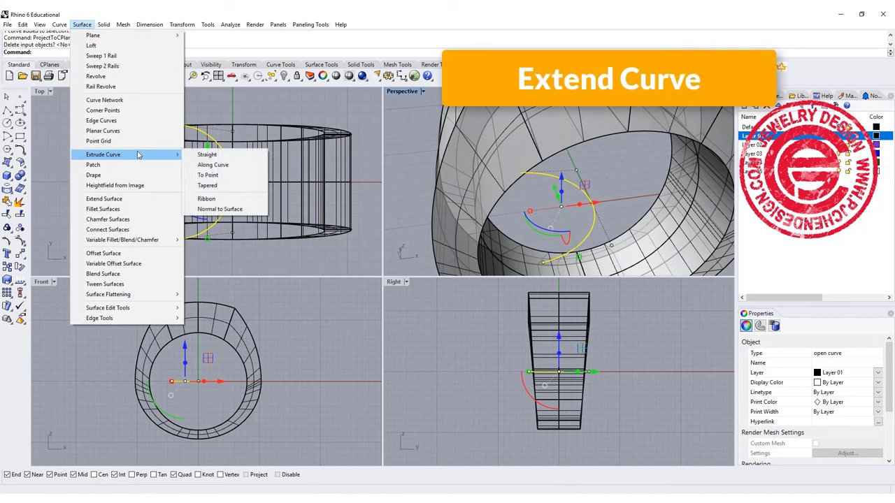
click(206, 155)
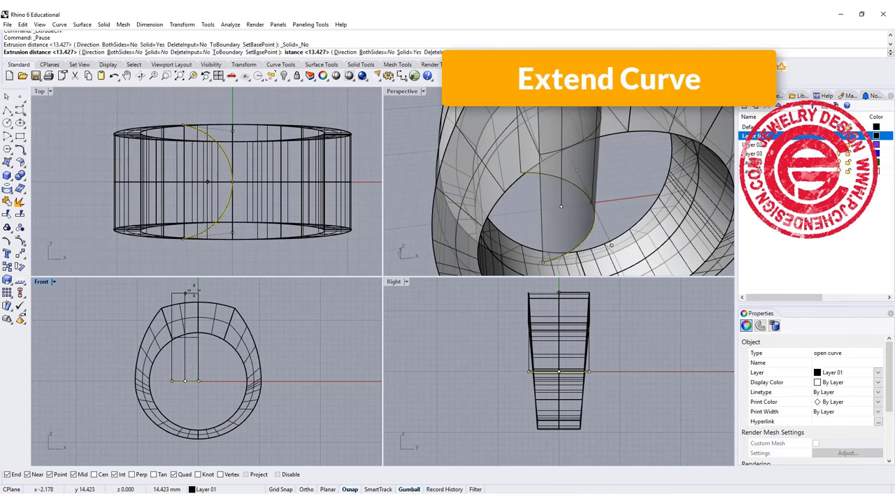
click(193, 288)
scroll(553, 160, down, 6)
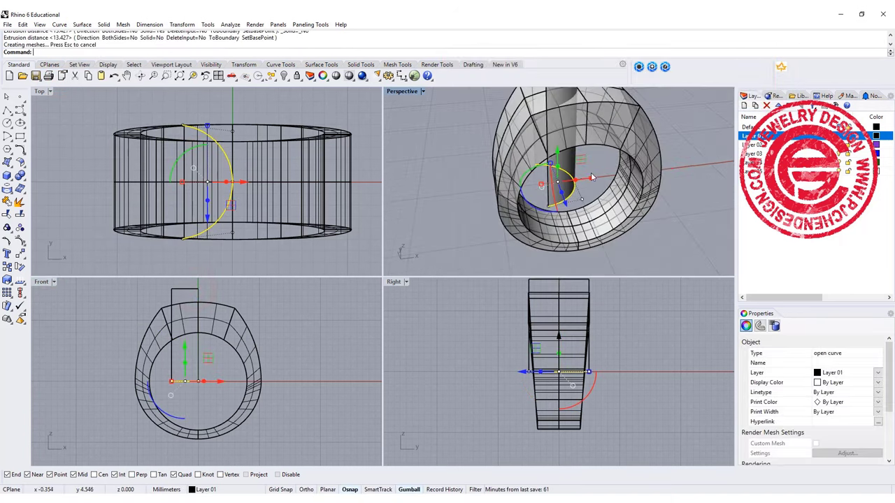
click(687, 158)
right_drag(687, 157, 547, 163)
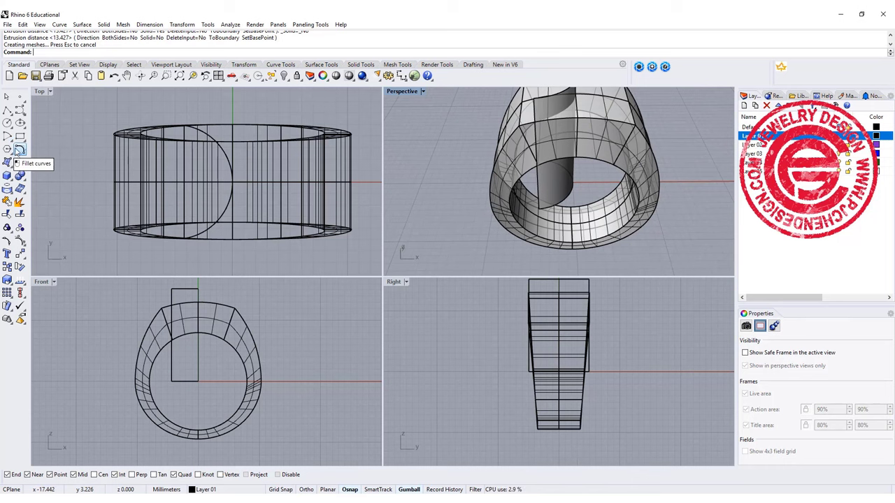
Step: Draw a both-sides line from the origin along the Y axis, extending beyond both sides of the ring in the top view
click(10, 116)
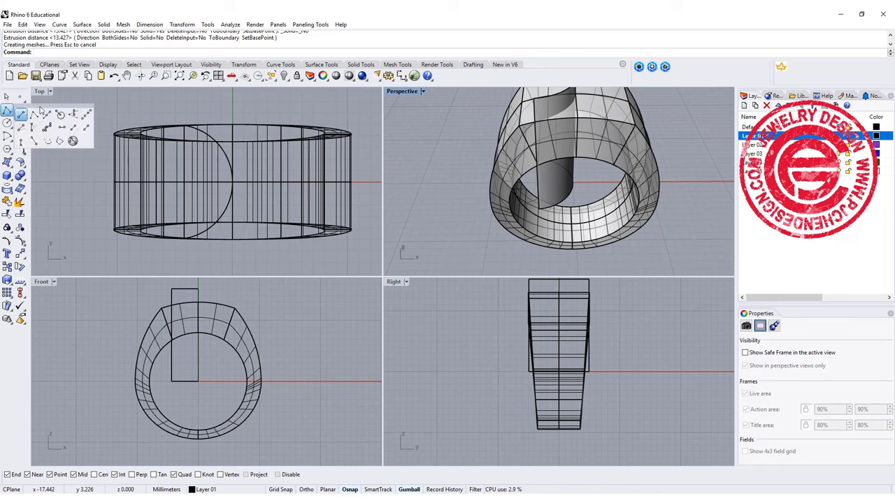
click(46, 115)
click(232, 182)
click(232, 262)
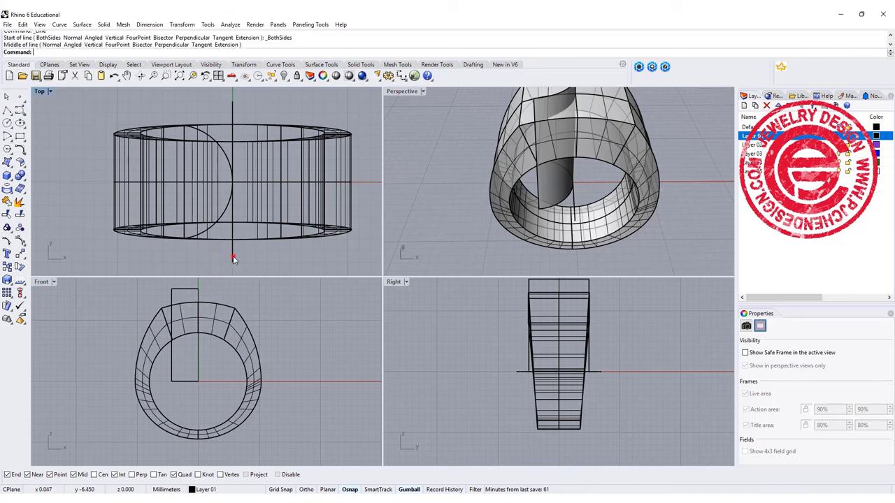
Step: Trim away the half of the ring on the positive X side, using the centre line as the cutting object
click(232, 257)
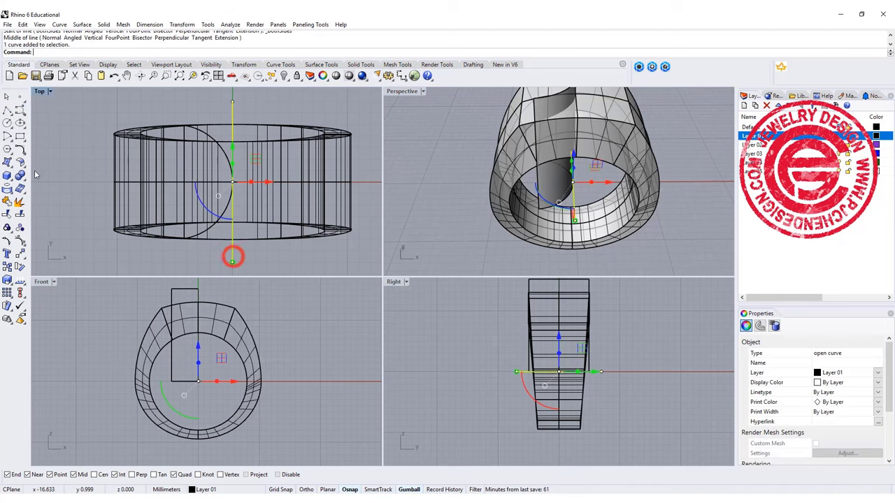
click(22, 215)
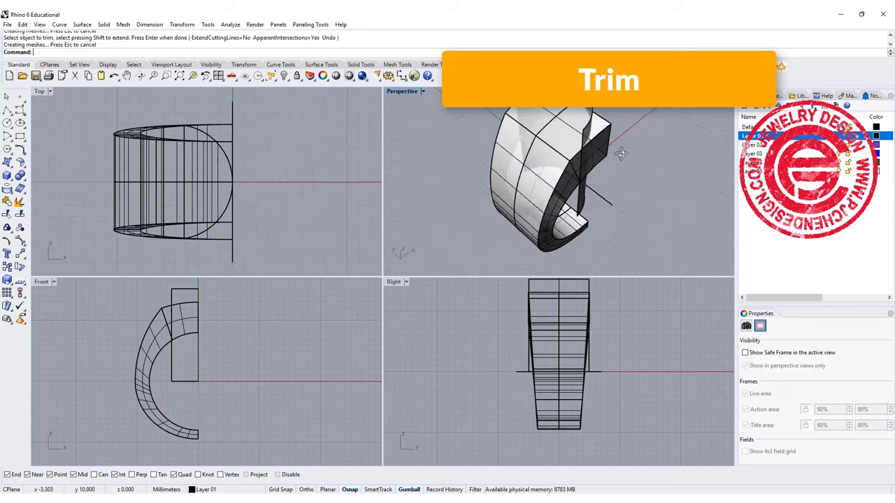
right_drag(621, 152, 529, 180)
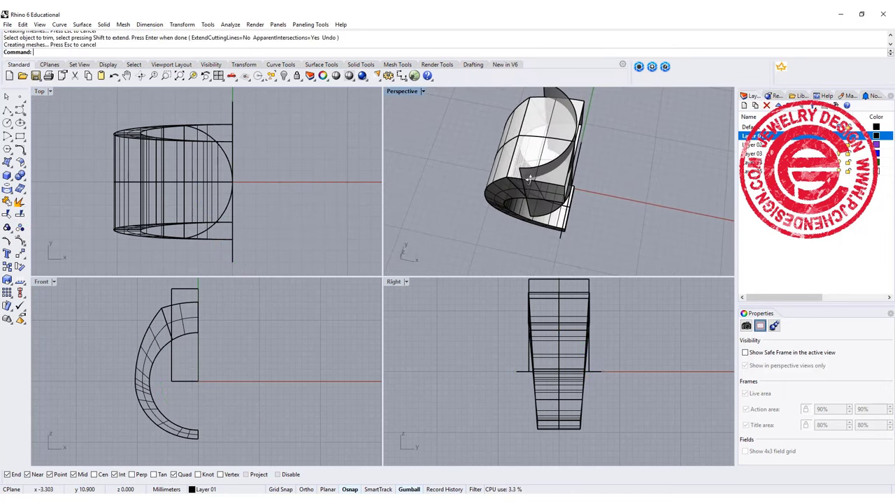
Step: Trim the half ring with the extruded arc surface, removing the corners outside the arc
click(173, 359)
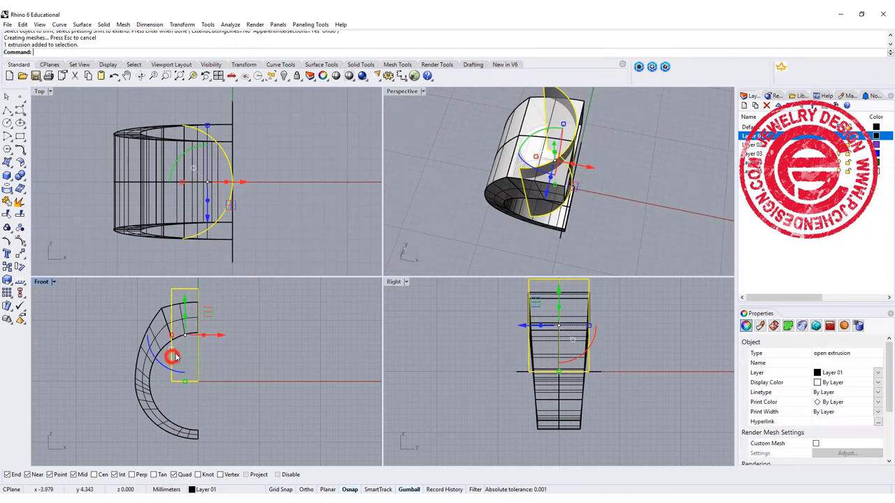
click(8, 213)
click(225, 240)
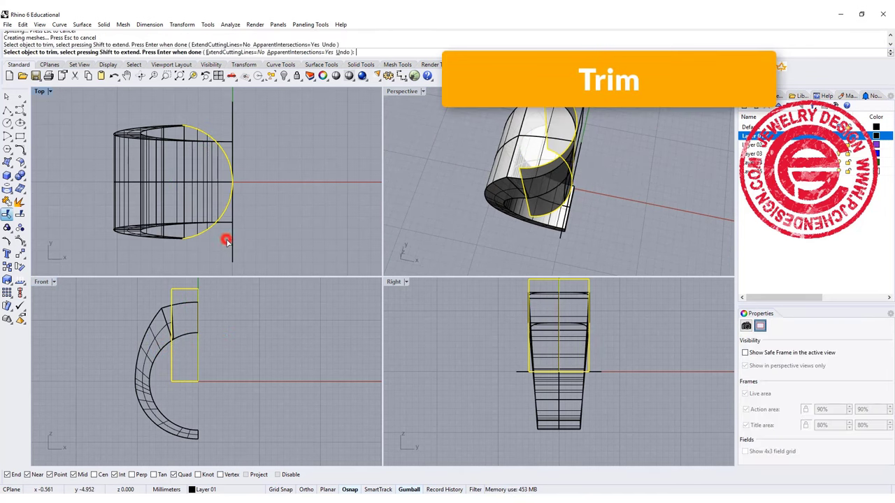
right_drag(388, 225, 556, 178)
right_click(623, 164)
Step: Trim the extruded arc surface with the ring body, removing the parts below and above the band
click(549, 186)
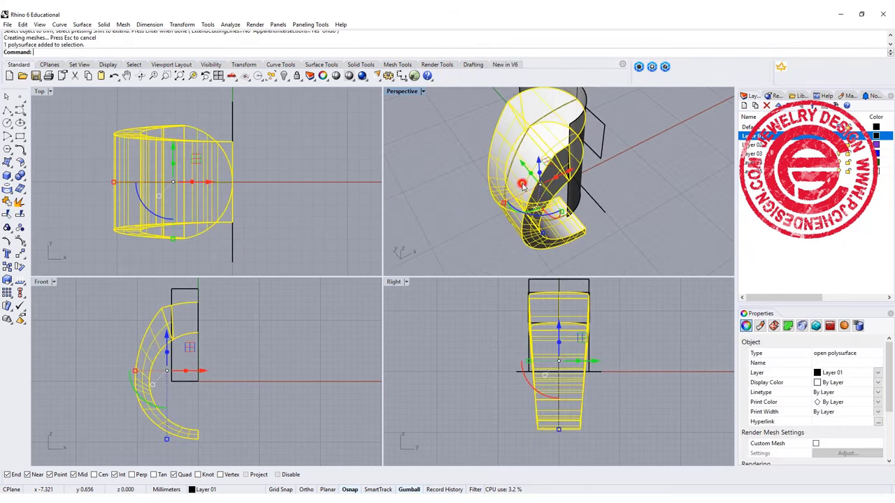
key(Return)
click(575, 198)
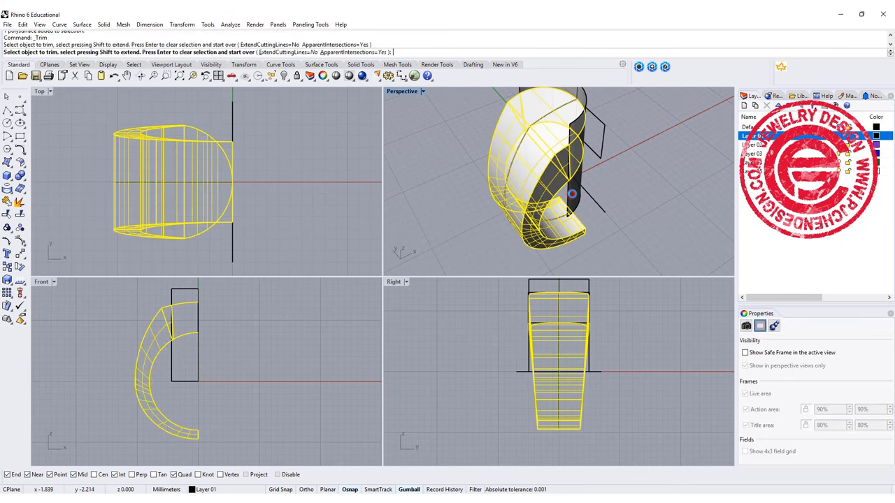
click(584, 102)
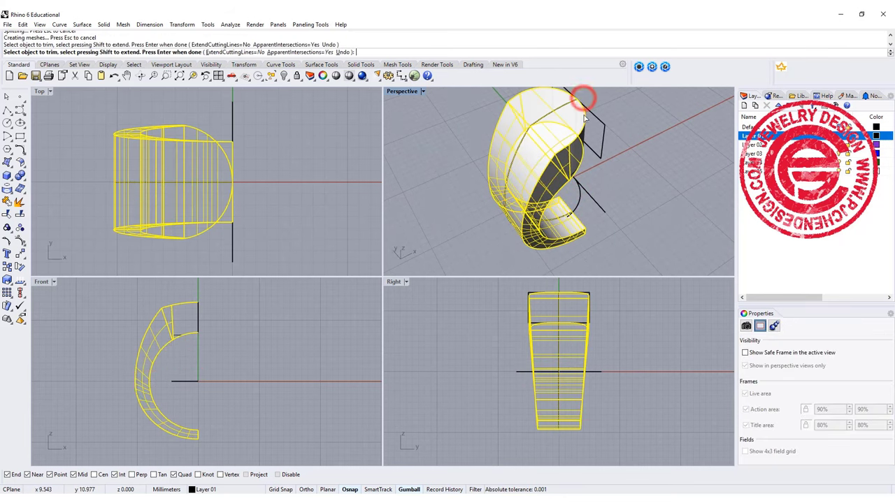
key(Return)
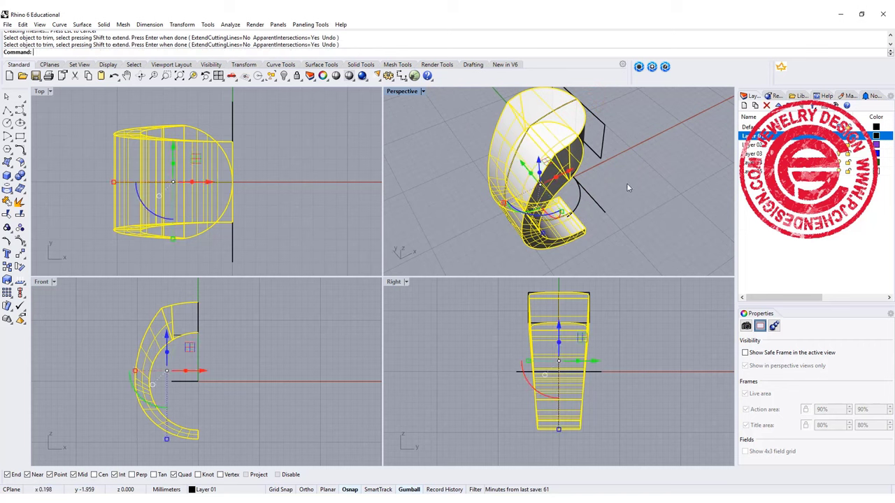
Step: Join the trimmed arc surface and the half ring body into one polysurface
click(650, 173)
right_drag(651, 172, 549, 132)
scroll(550, 130, up, 10)
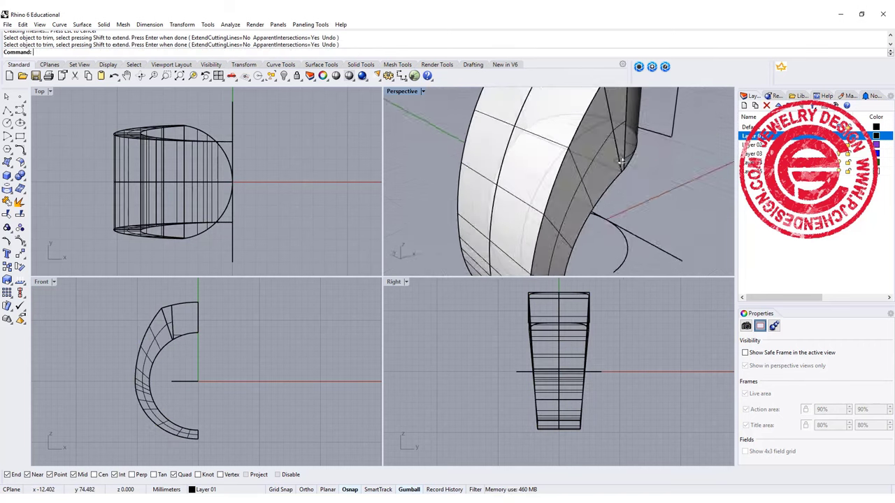
right_drag(624, 198, 592, 195)
click(589, 195)
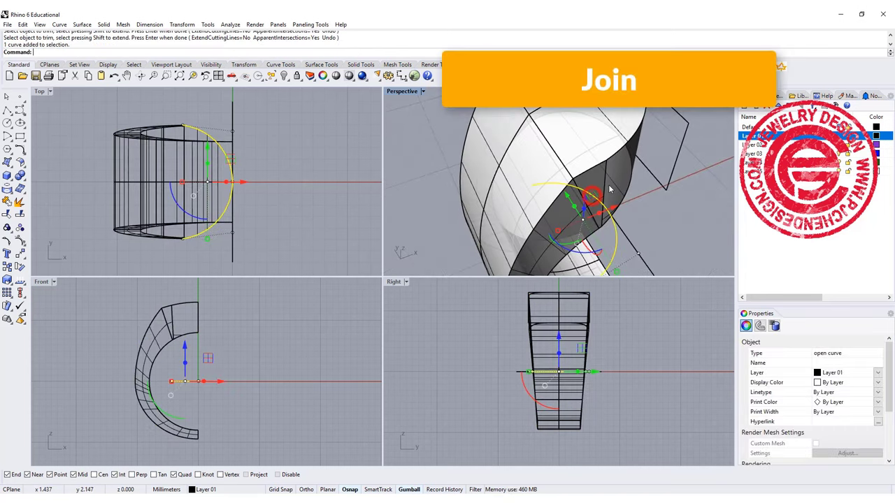
shift+click(608, 184)
key(ctrl+j)
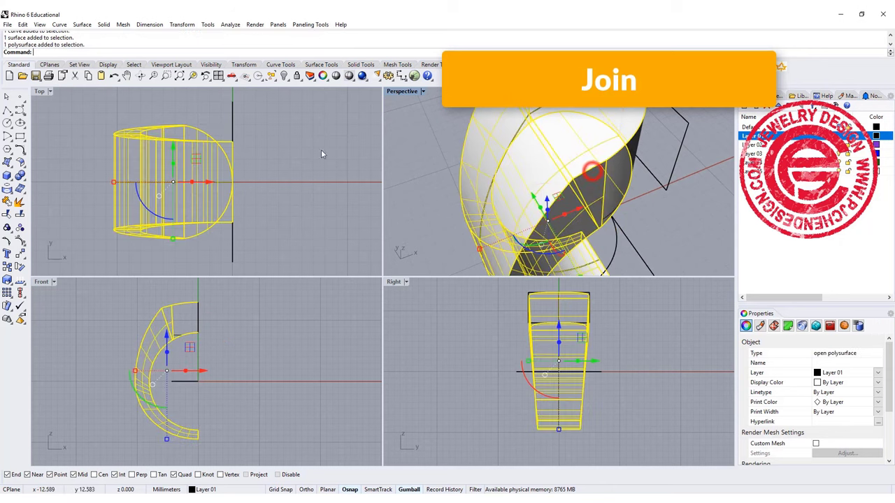
click(7, 202)
click(554, 154)
right_drag(583, 172, 613, 222)
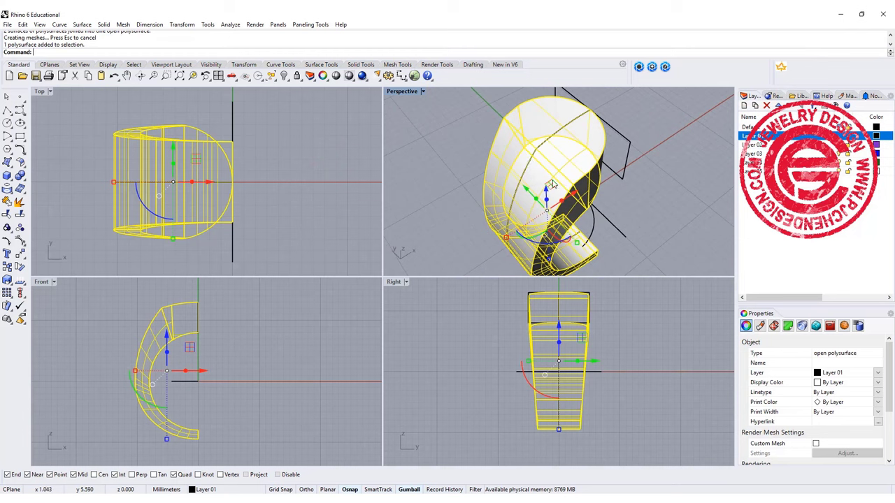
Step: Offset the arc curve 2 mm inward in the Top view
scroll(210, 175, up, 2)
click(299, 160)
click(229, 142)
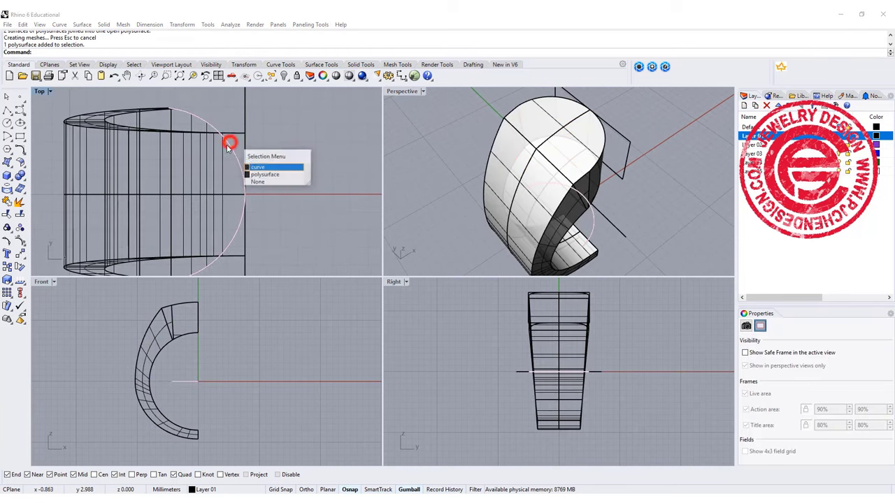
click(253, 167)
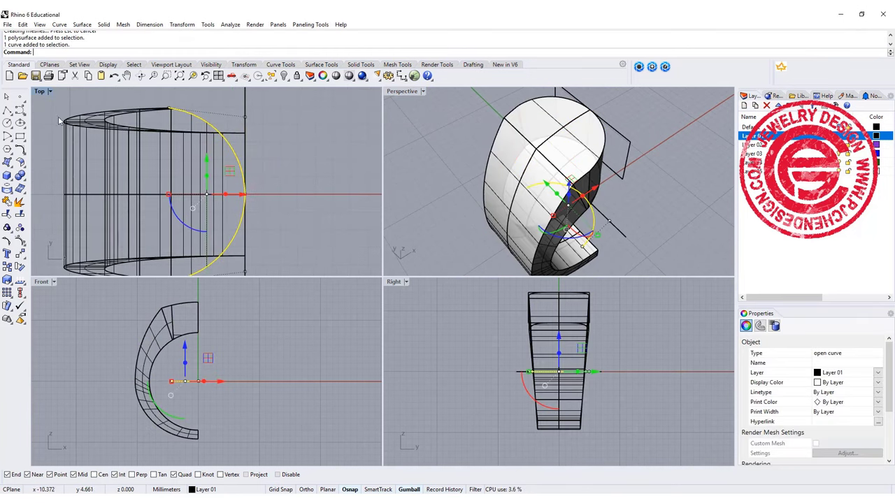
click(20, 149)
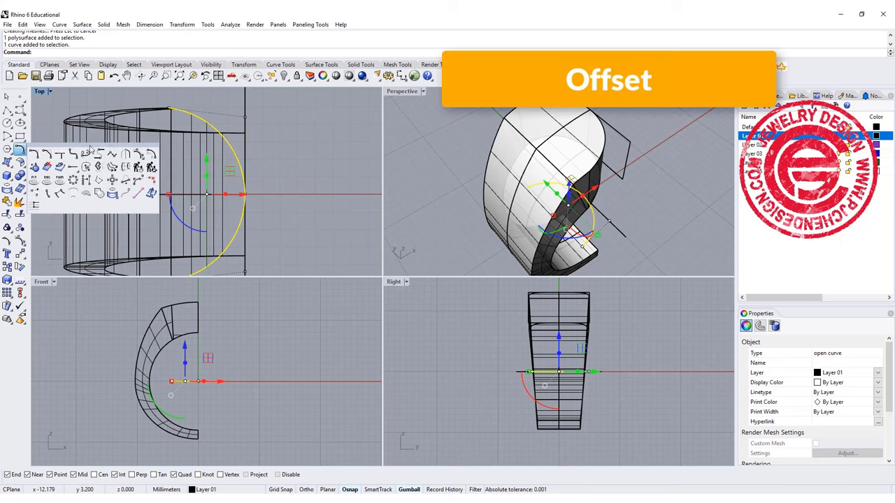
click(151, 153)
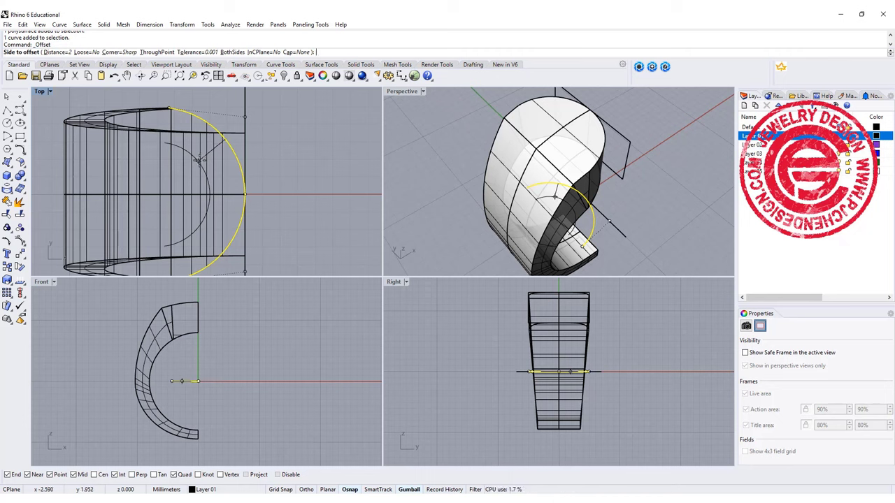
click(200, 159)
Step: Draw a slightly sloped line about 6.7 mm long from the offset arc's upper end to outside the ring's outer side
right_drag(109, 159, 135, 152)
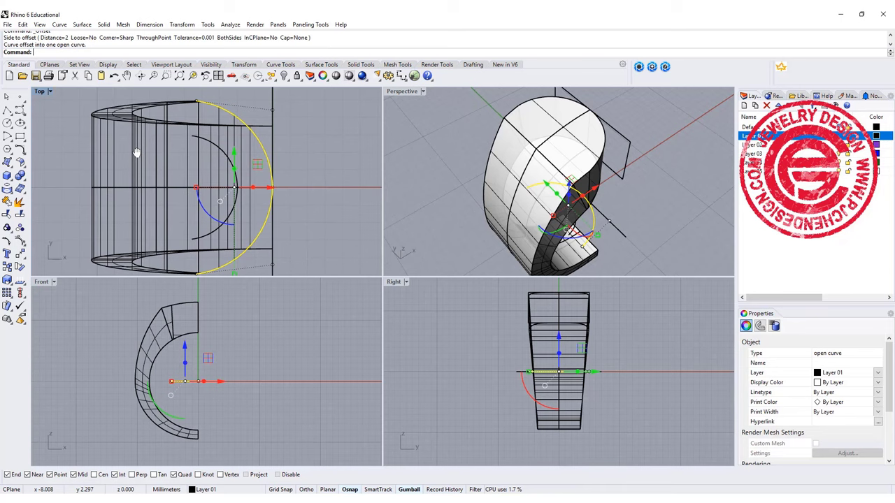
click(7, 109)
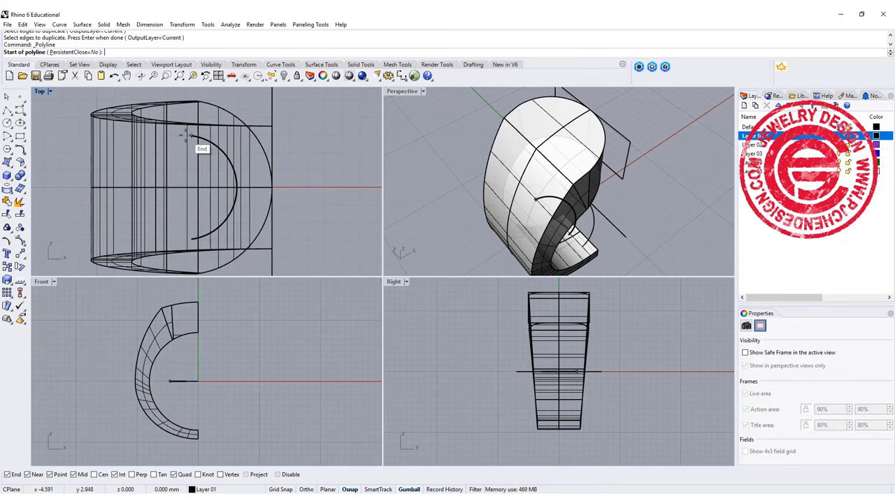
click(191, 136)
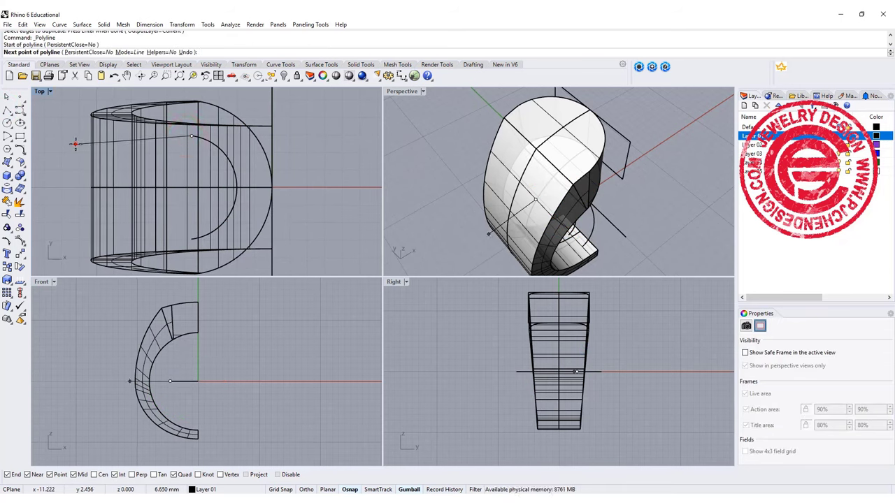
click(75, 144)
right_click(75, 144)
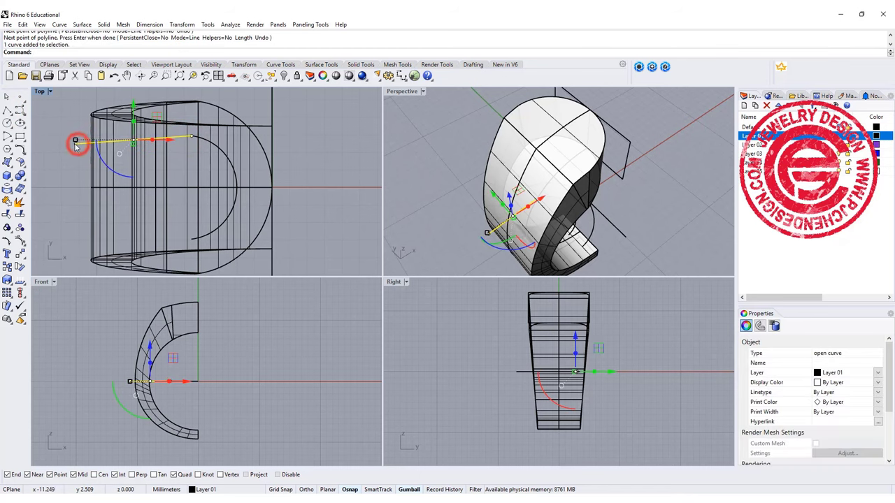
Step: Mirror the line across the X axis and join both lines with the offset arc into one open curve
click(20, 255)
click(99, 258)
click(343, 193)
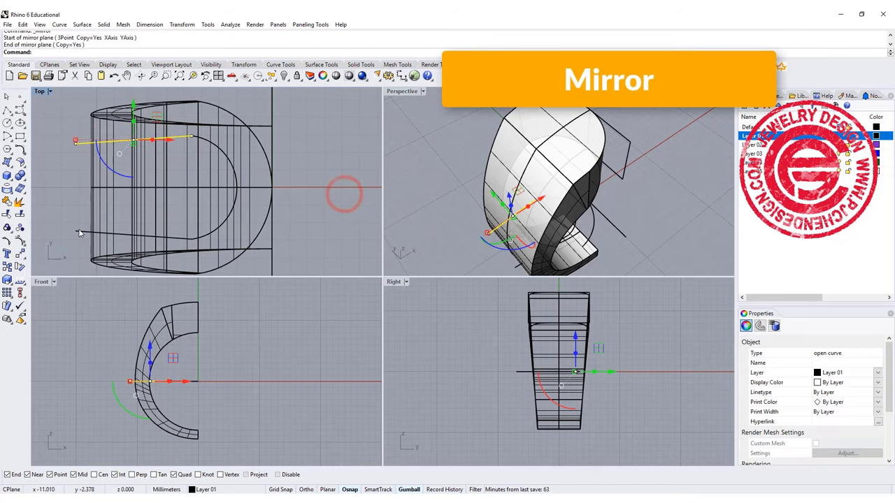
shift+click(79, 230)
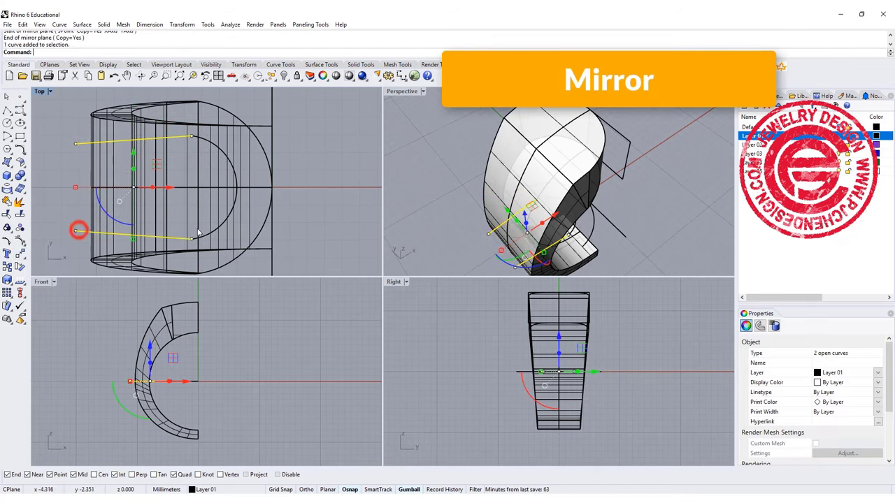
shift+click(206, 233)
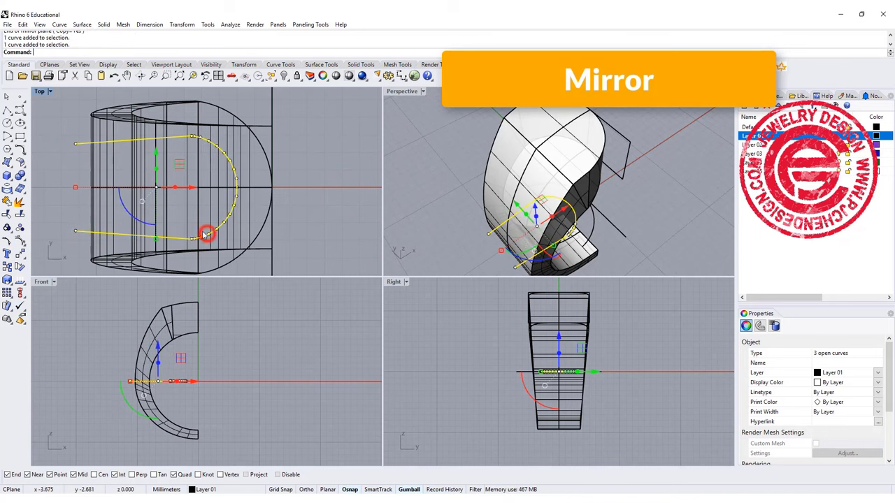
click(8, 200)
Step: Close the U-shaped curve with a straight line between its open ends and join the two curves
click(7, 110)
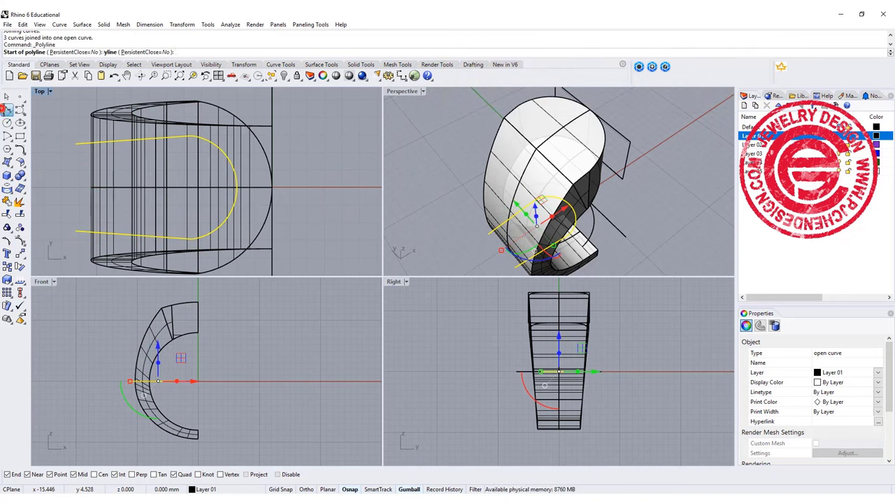
click(72, 144)
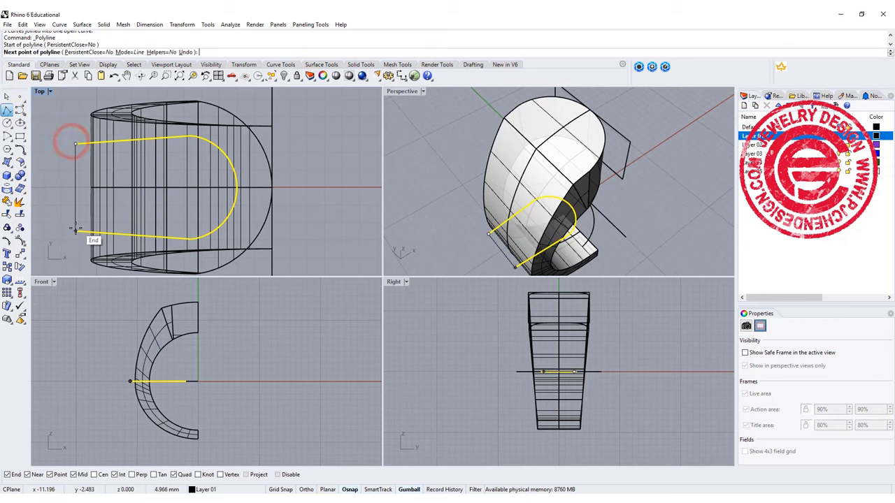
click(76, 228)
key(Return)
drag(81, 239, 69, 222)
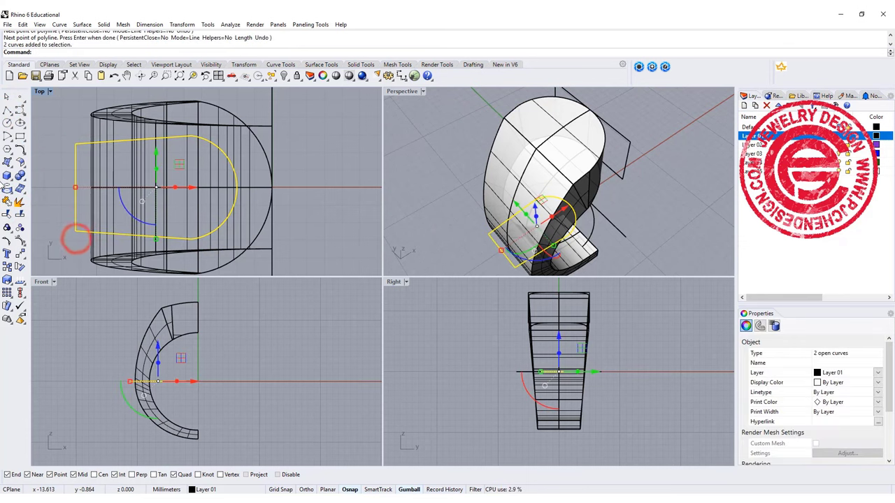
click(7, 202)
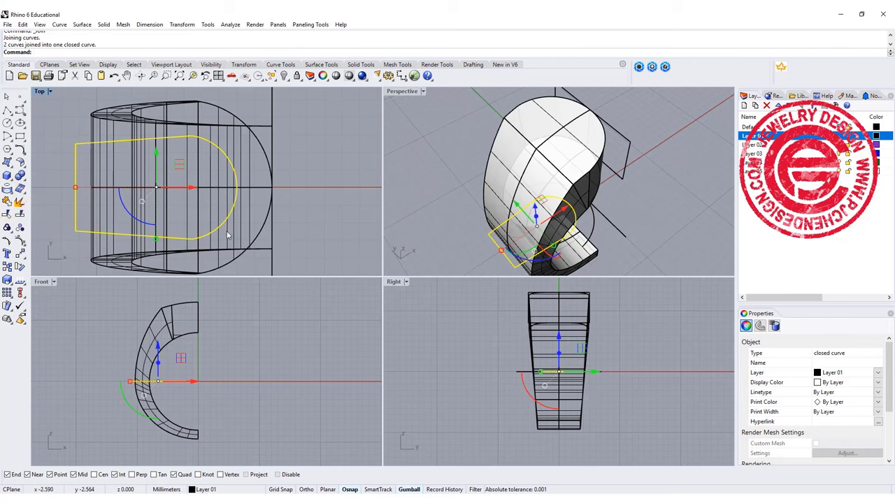
Step: Extrude the closed U-shaped curve upward as a solid about 14.4 mm high, past the top of the ring
click(81, 24)
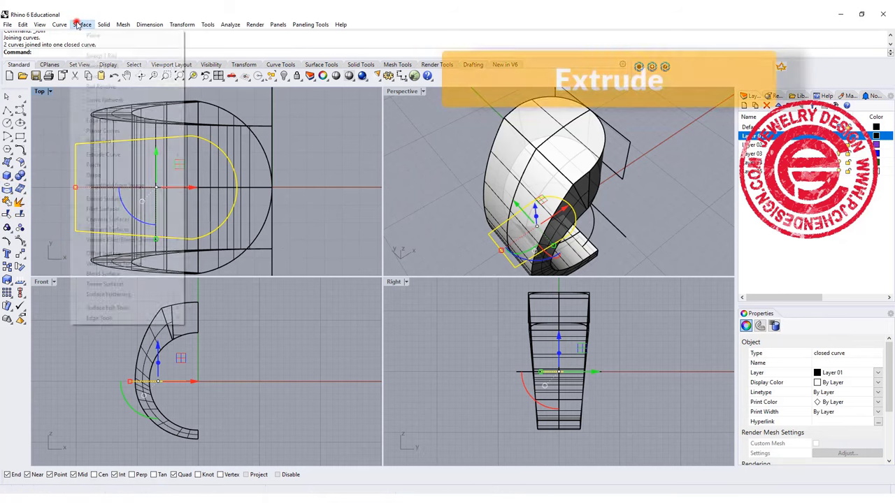
mouse_move(104, 25)
mouse_move(140, 189)
click(226, 190)
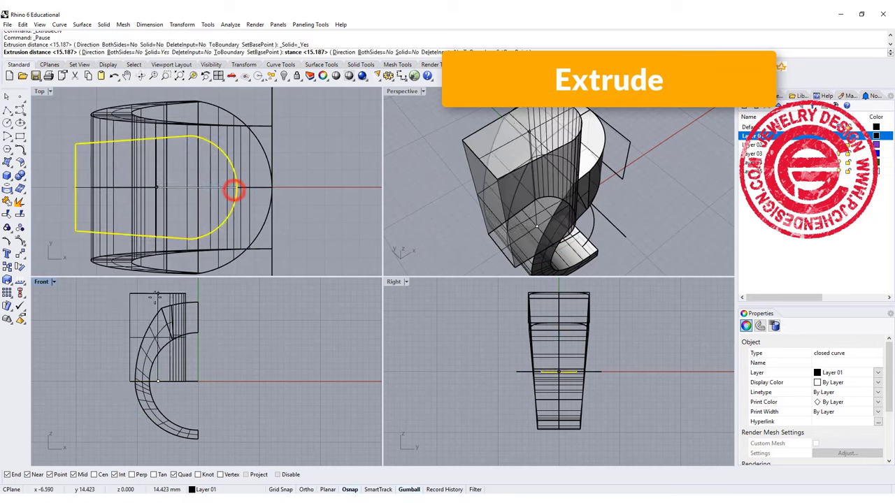
click(147, 298)
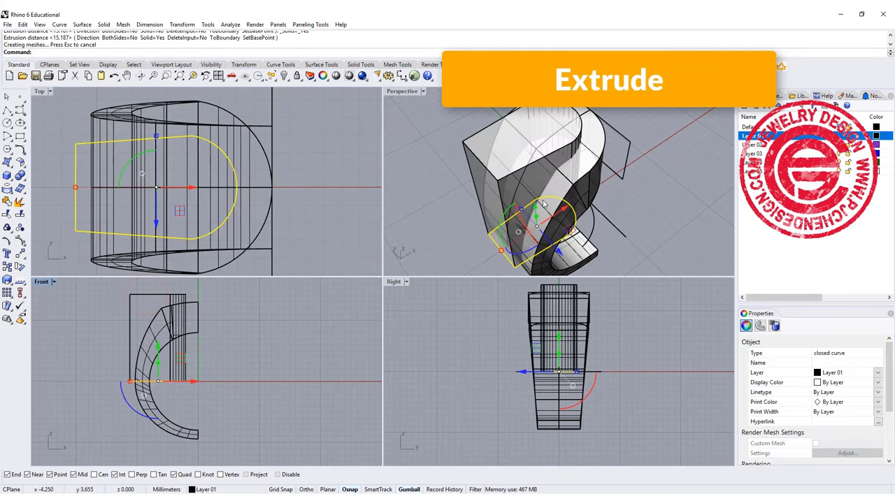
Step: Subtract the extruded U-shaped solid from the half ring body with Boolean Difference
right_drag(544, 203, 507, 223)
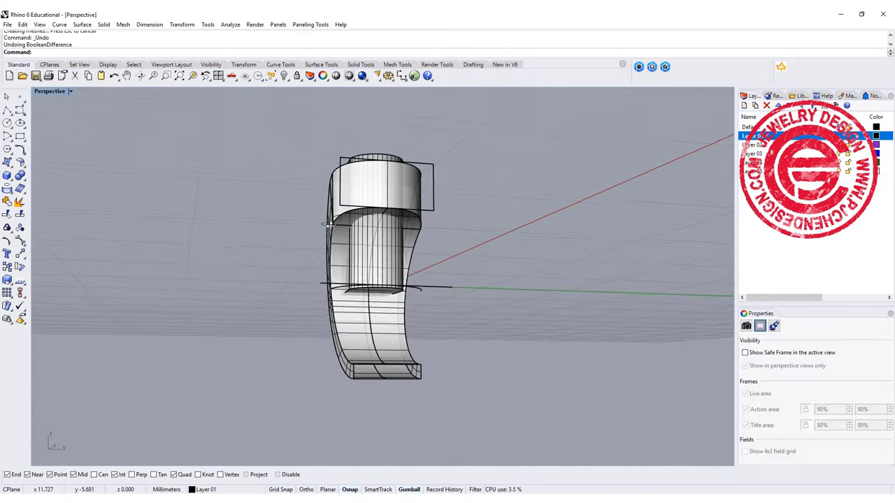
right_drag(328, 225, 431, 283)
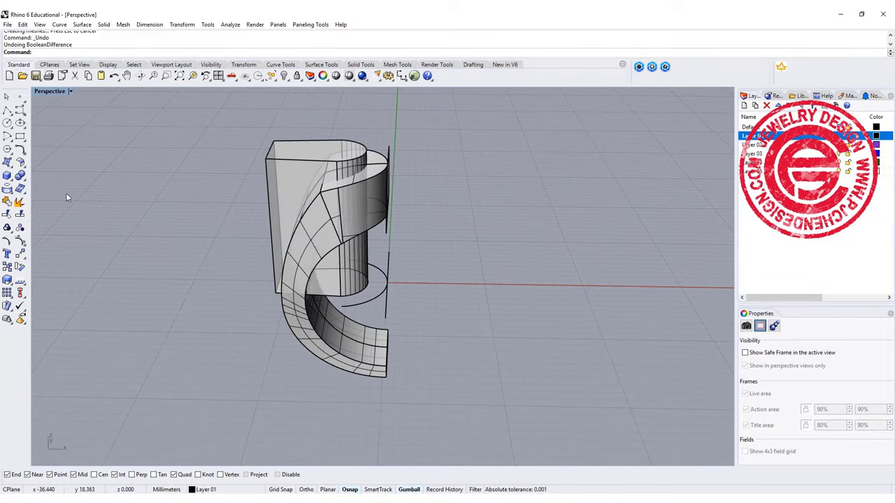
click(25, 179)
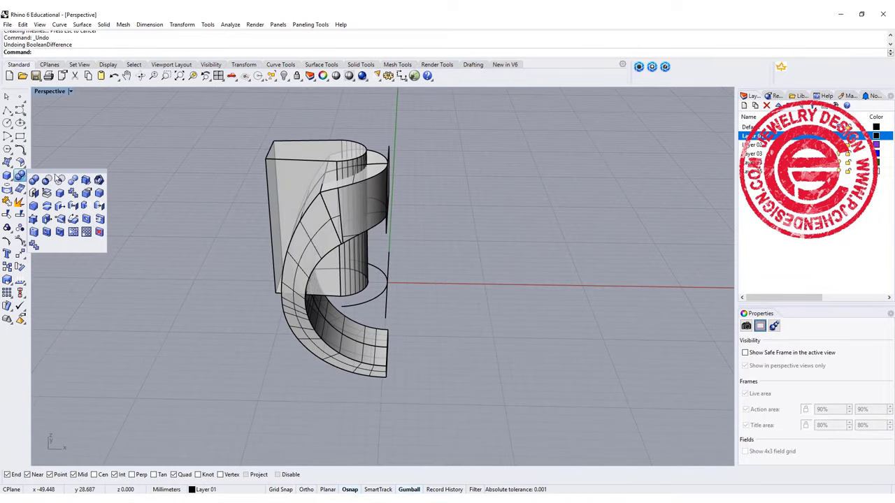
click(46, 180)
click(370, 182)
right_click(370, 182)
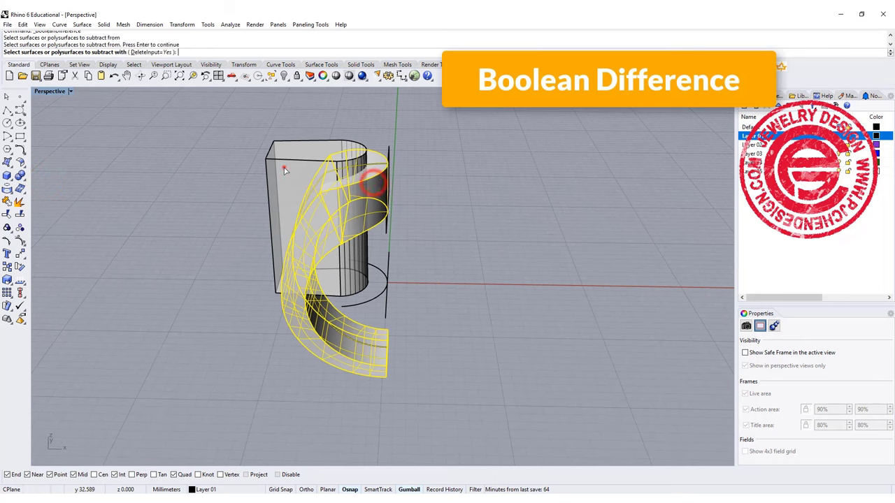
click(283, 168)
right_click(283, 167)
key(Return)
Step: Examine the U-shaped cutout and the shank of the half ring from several angles
right_drag(280, 169, 336, 168)
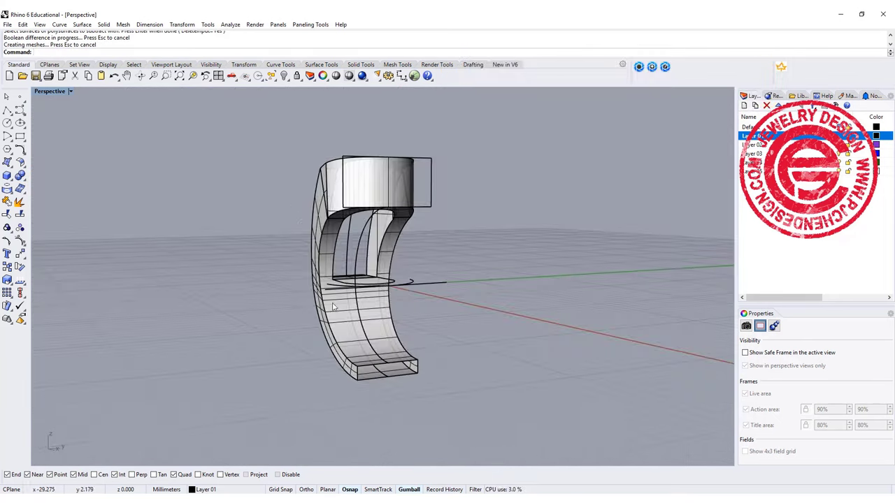
scroll(370, 357, up, 4)
scroll(422, 398, down, 3)
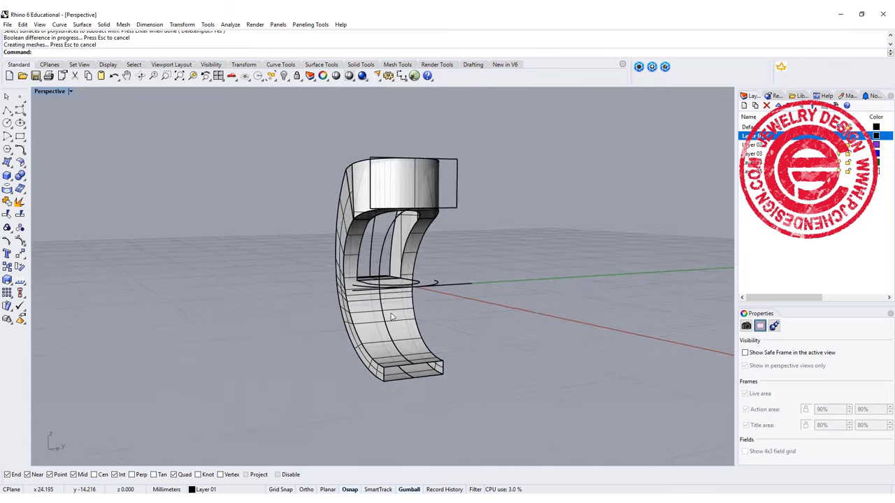
right_drag(422, 399, 357, 328)
scroll(358, 326, up, 3)
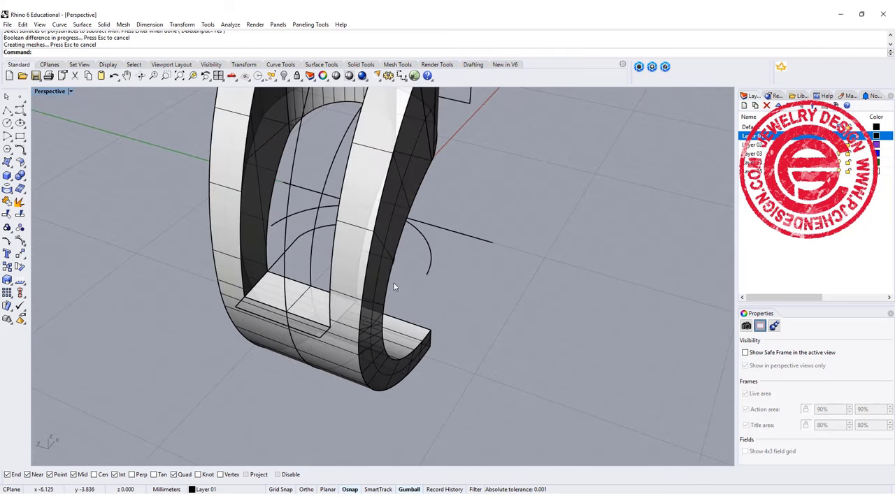
scroll(396, 273, down, 5)
shift+right_drag(425, 232, 446, 244)
Step: Start Fillet Edge with a 0.5 radius and select all edges of the half ring
click(20, 178)
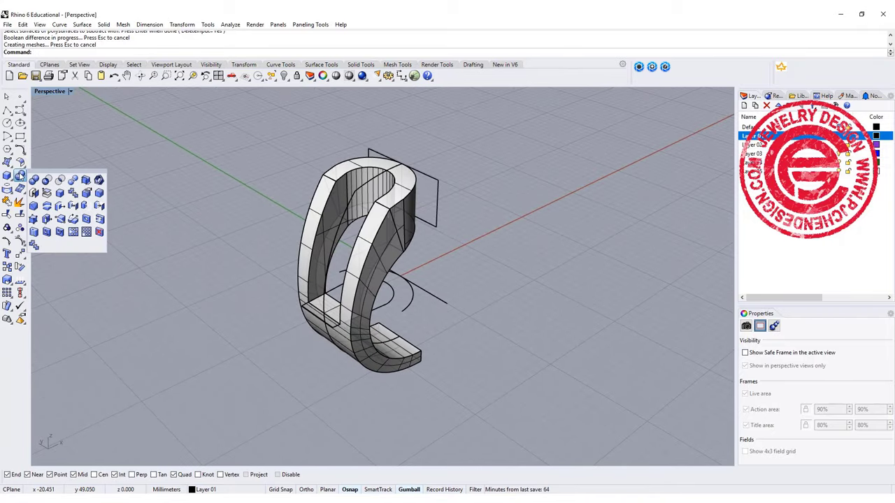
click(100, 196)
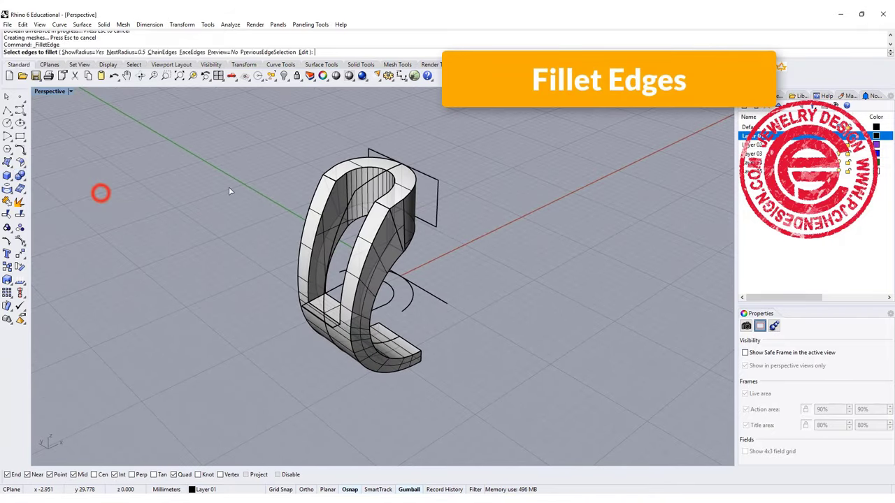
drag(222, 131, 493, 411)
Step: Remove the upright edges at the bends of the U-shaped opening and the outer sides from the fillet selection
right_drag(460, 360, 398, 384)
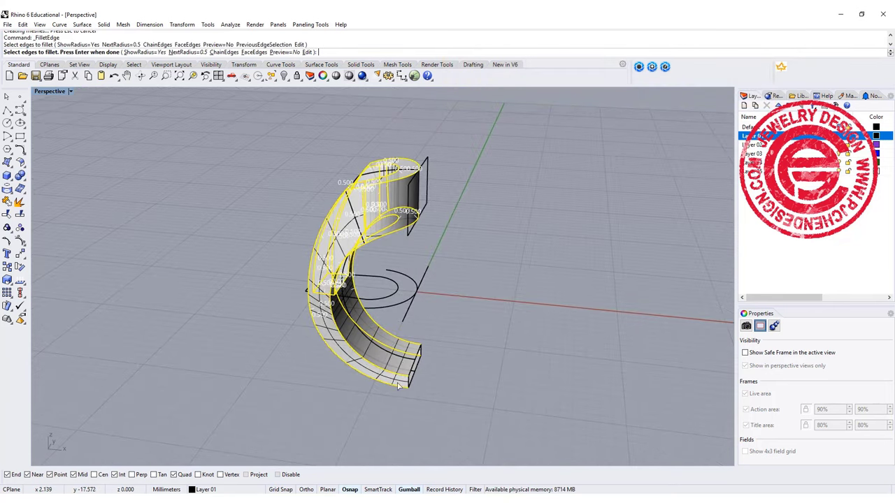
scroll(419, 370, up, 5)
scroll(370, 318, down, 5)
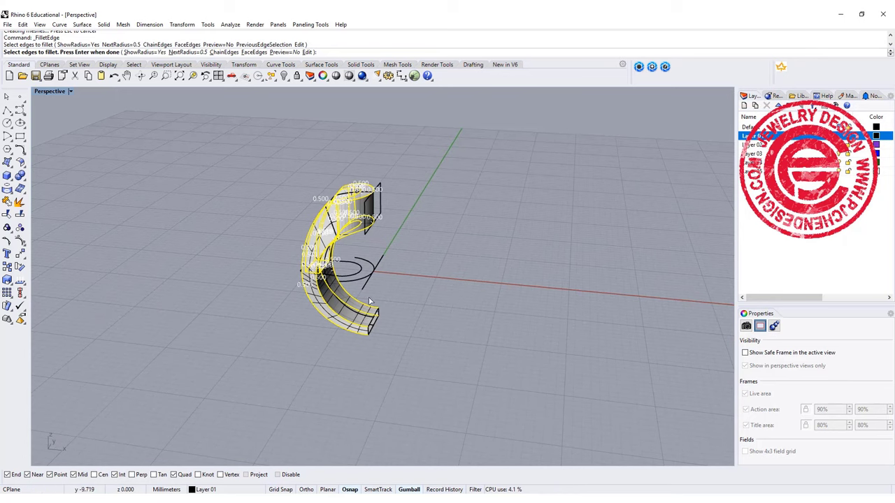
right_drag(411, 297, 480, 301)
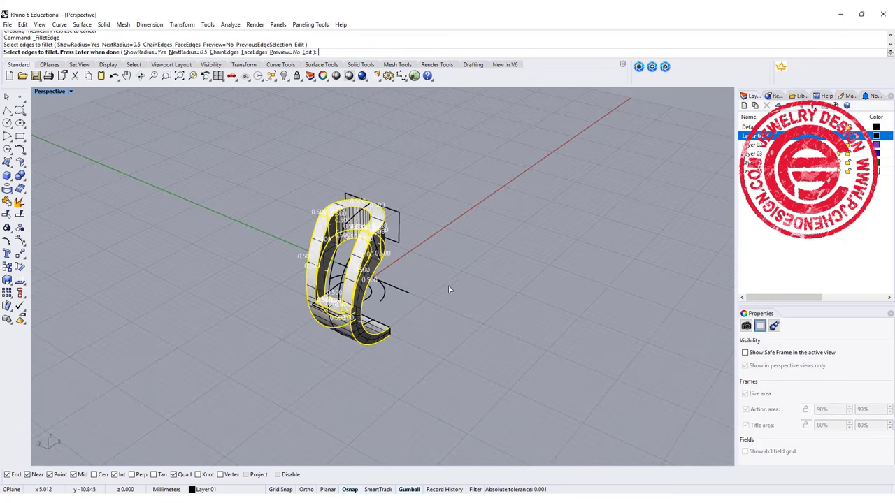
scroll(320, 218, up, 7)
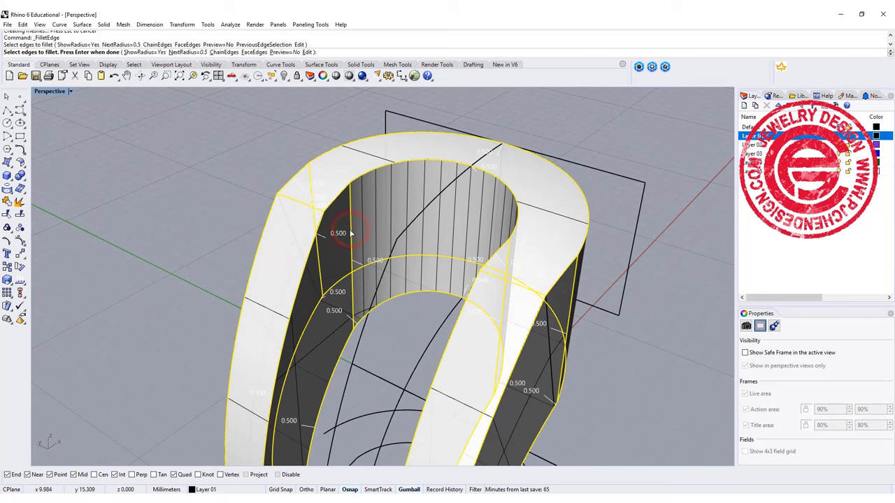
click(350, 231)
right_drag(349, 225, 600, 208)
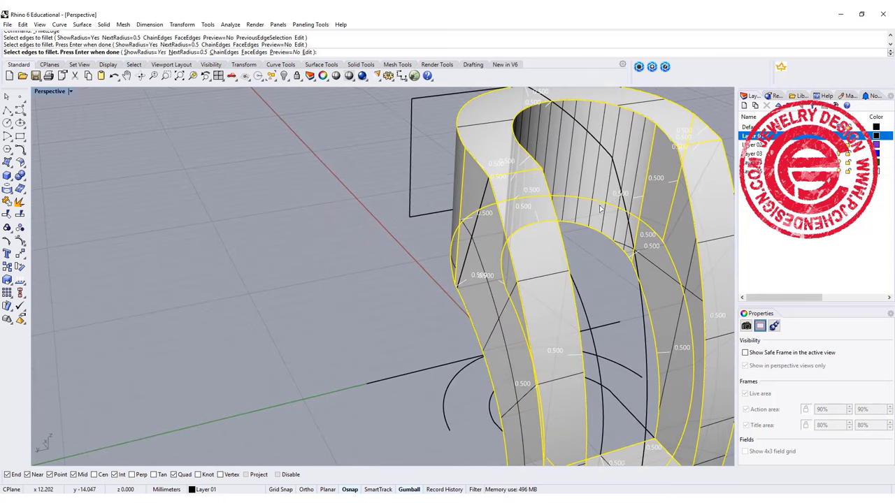
ctrl+click(643, 192)
ctrl+click(462, 170)
right_drag(510, 203, 531, 217)
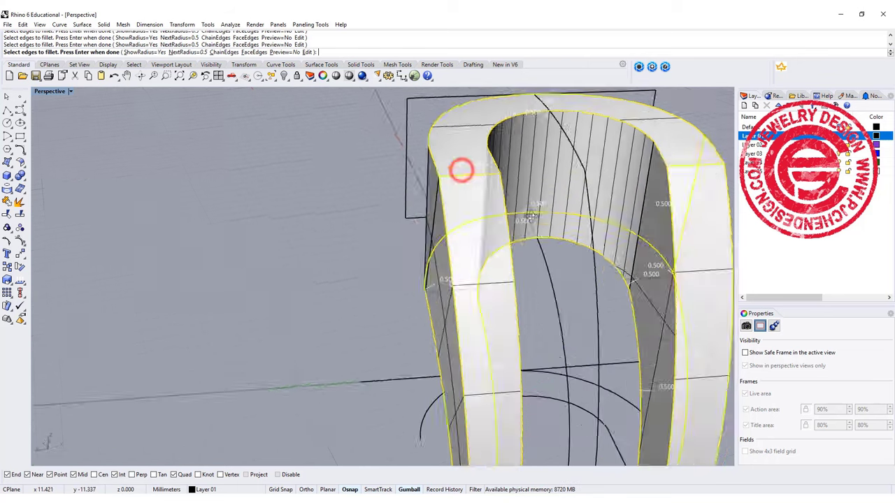
right_drag(461, 170, 429, 207)
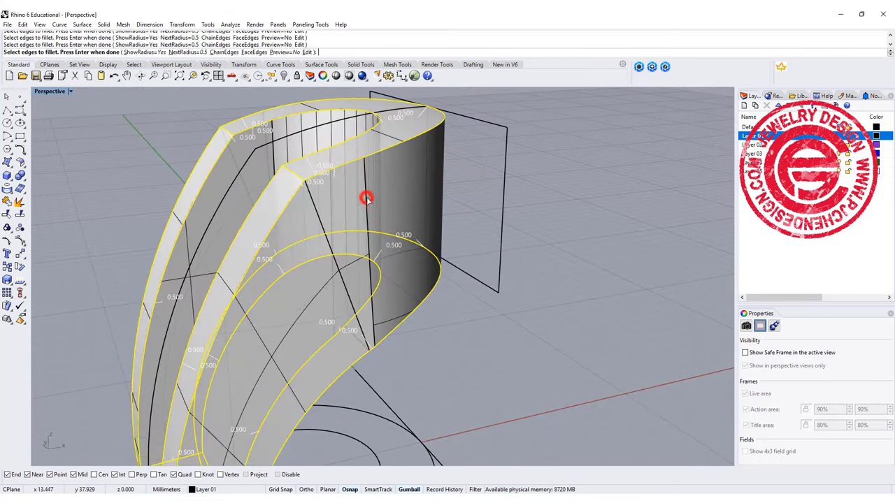
right_drag(366, 199, 552, 272)
Step: Deselect the short crease edges across the top face and apply the 0.5 fillet to the remaining edges
scroll(383, 257, up, 8)
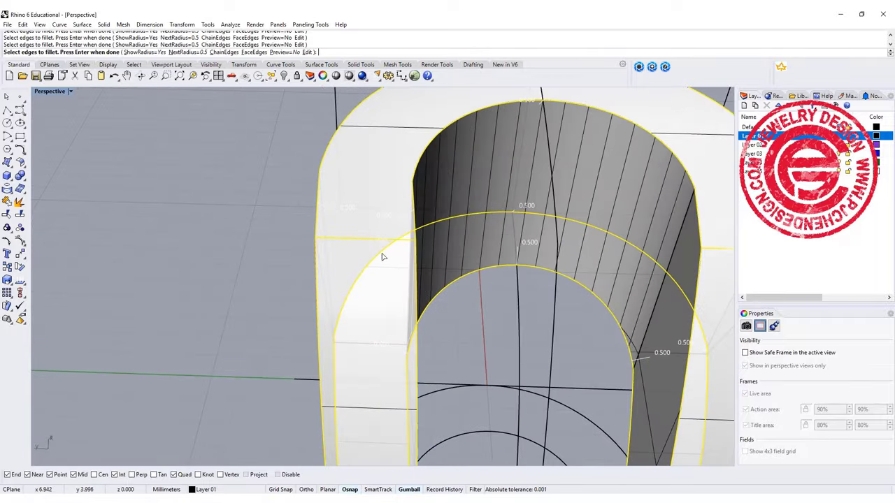
scroll(467, 260, down, 5)
scroll(471, 251, up, 5)
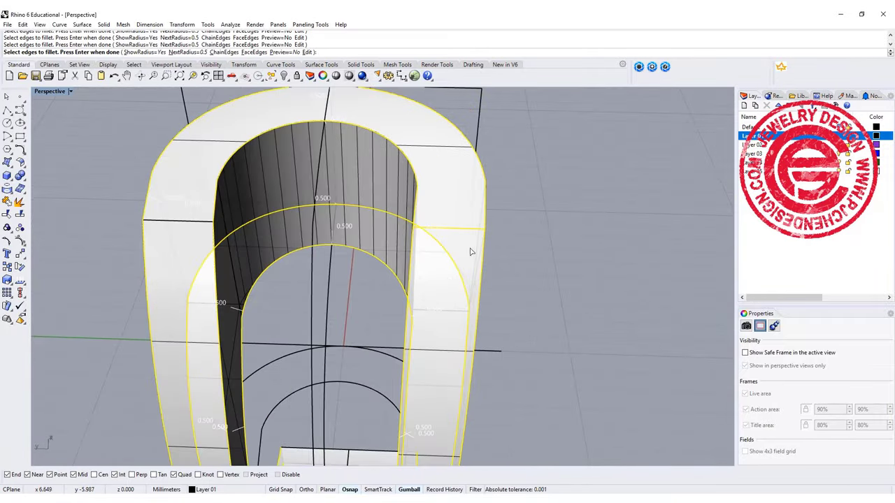
scroll(524, 229, down, 5)
right_drag(523, 229, 499, 280)
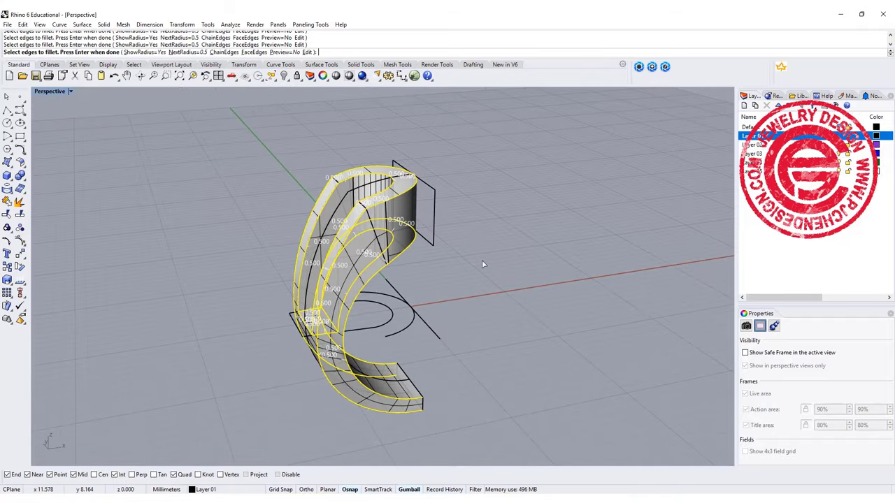
key(Return)
key(Return)
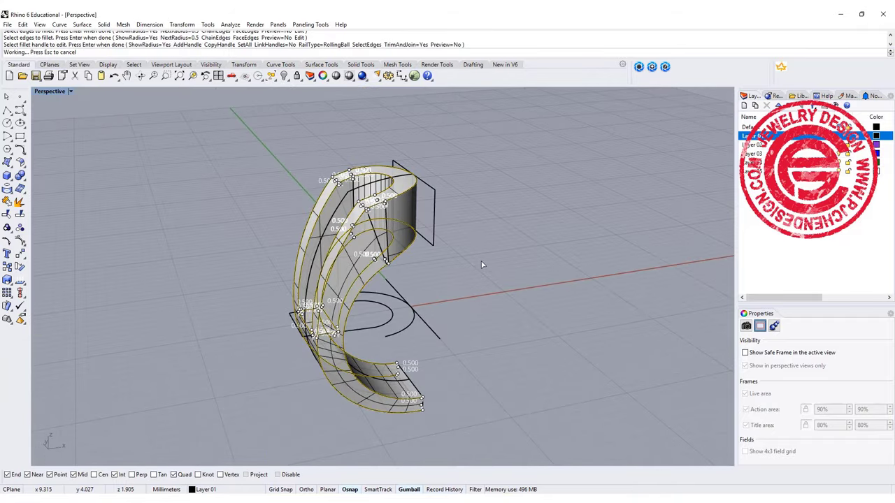
Step: Fill the sliver gap in the outer fillet at one top crease with a surface from its edge curves
scroll(481, 262, up, 5)
scroll(407, 216, up, 5)
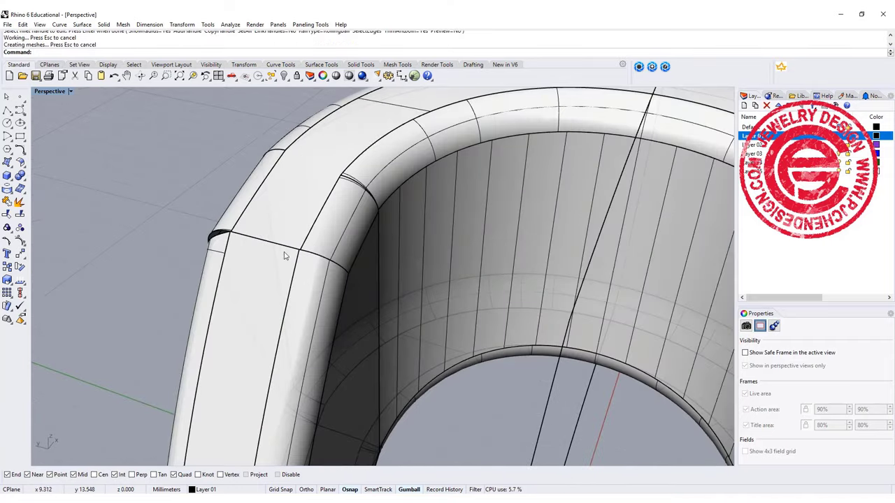
right_drag(284, 256, 378, 252)
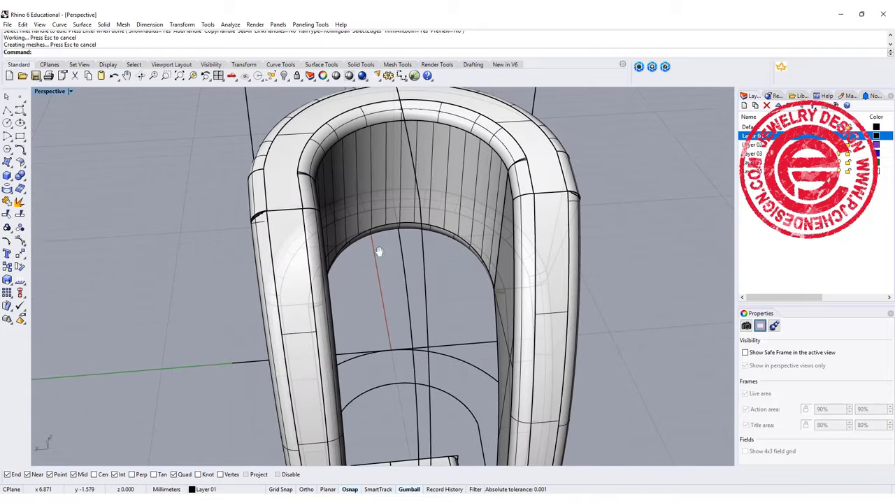
scroll(579, 201, up, 3)
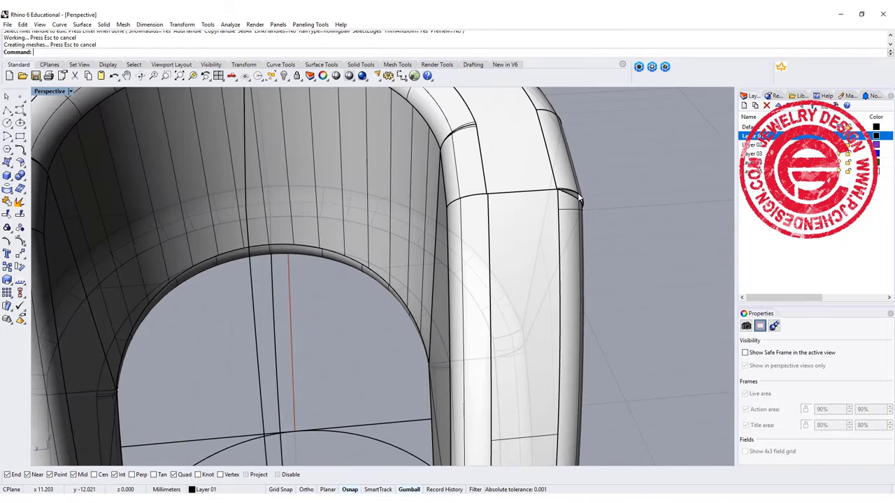
right_drag(599, 222, 323, 197)
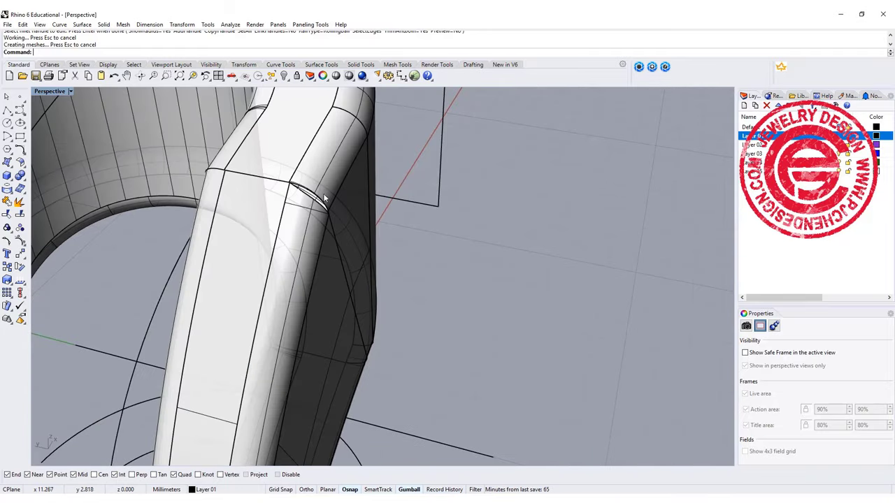
click(9, 162)
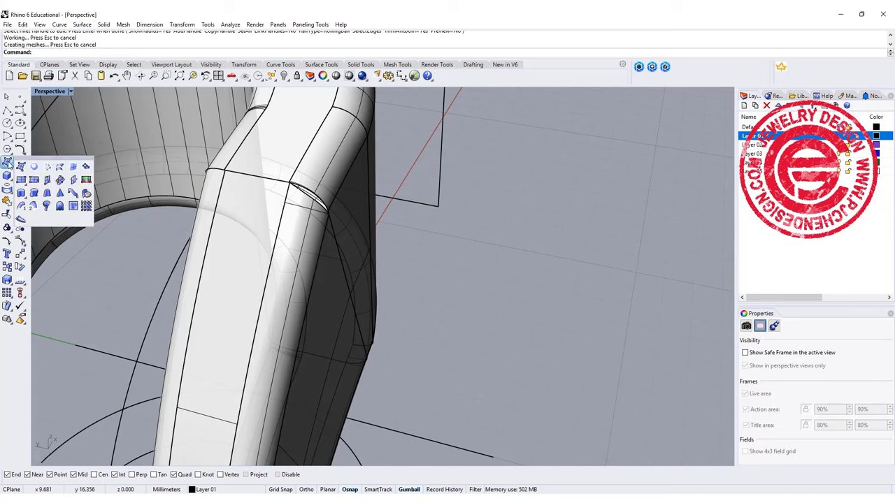
click(74, 166)
click(313, 199)
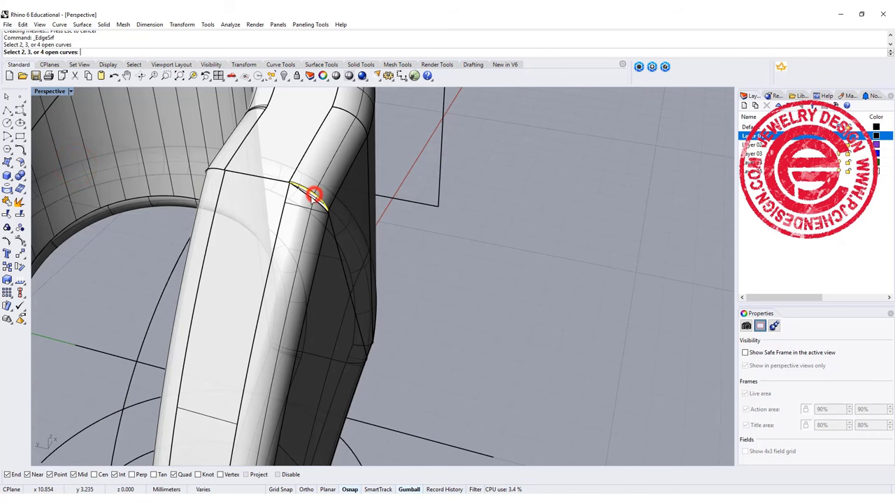
key(Return)
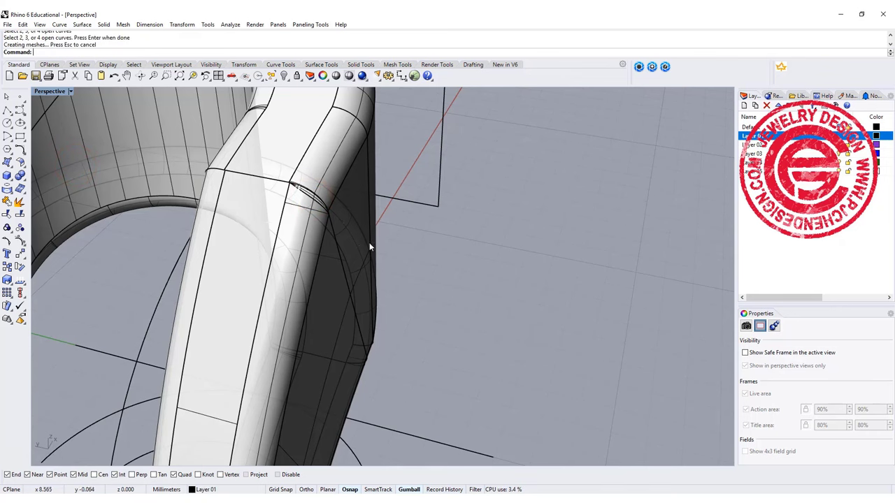
Step: Fill the matching fillet gap at the top crease on the opposite outer side with another edge-curve surface
scroll(369, 247, down, 4)
right_drag(259, 234, 367, 266)
scroll(358, 294, up, 4)
right_click(384, 318)
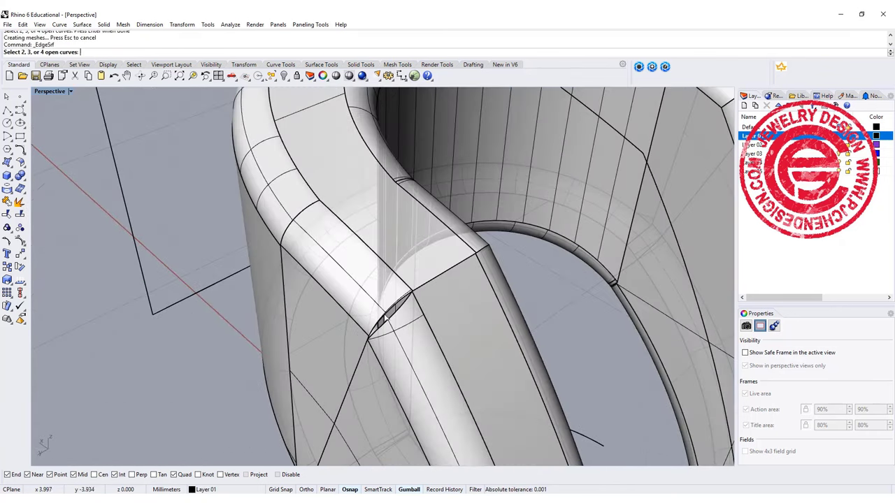
click(388, 315)
click(393, 310)
key(Return)
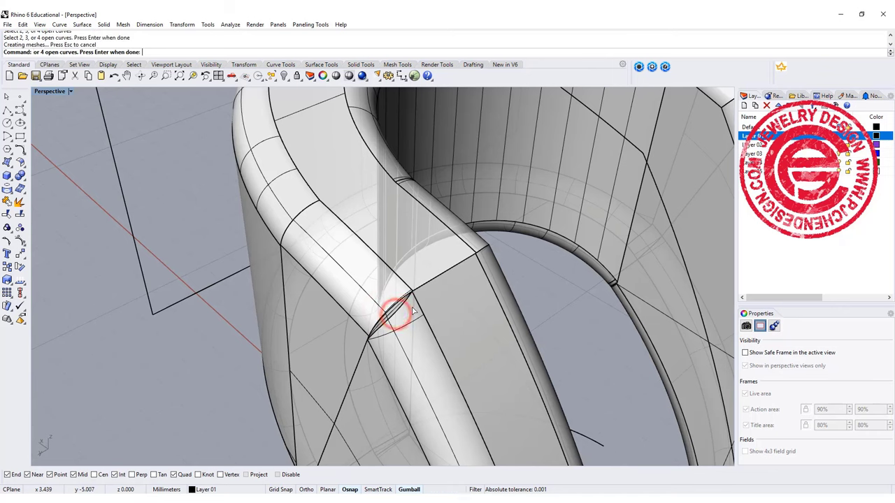
scroll(404, 311, up, 2)
scroll(403, 309, down, 10)
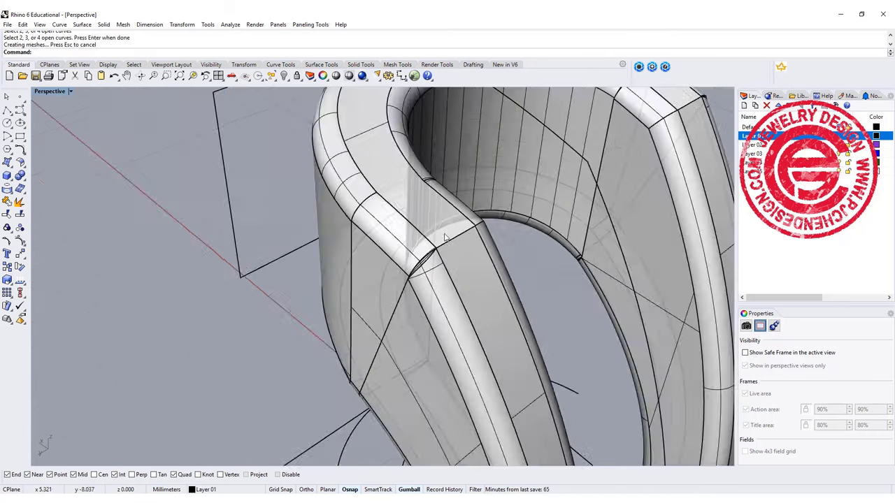
Step: Join the two gap-filling surfaces with the filleted half ring body
drag(631, 243, 36, 112)
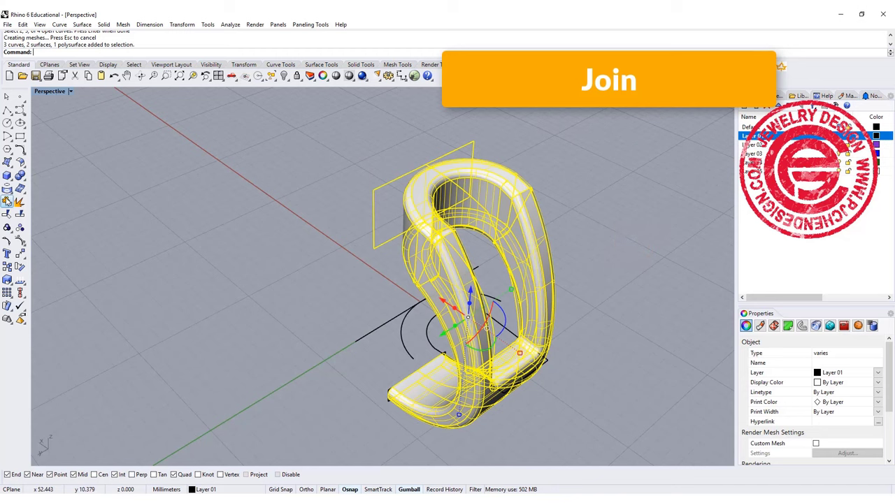
click(6, 201)
click(249, 205)
Step: Mirror the half ring across the vertical centre axis in the Front view and join both halves
click(186, 318)
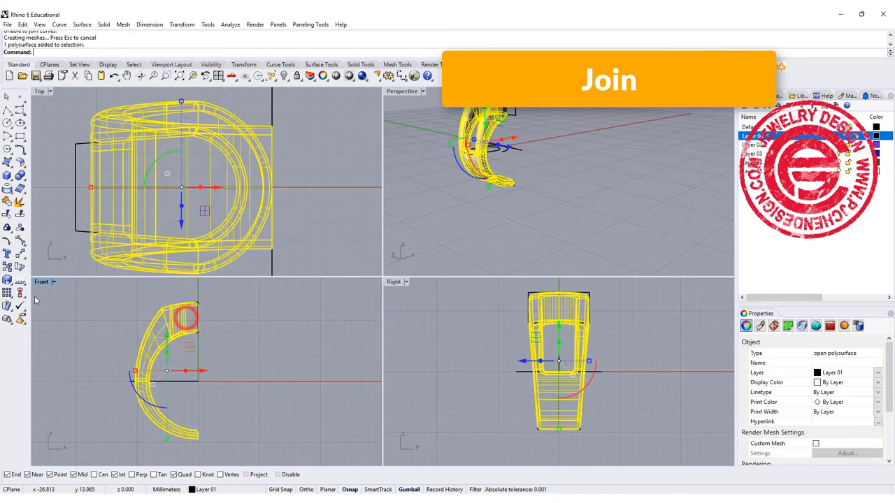
click(20, 257)
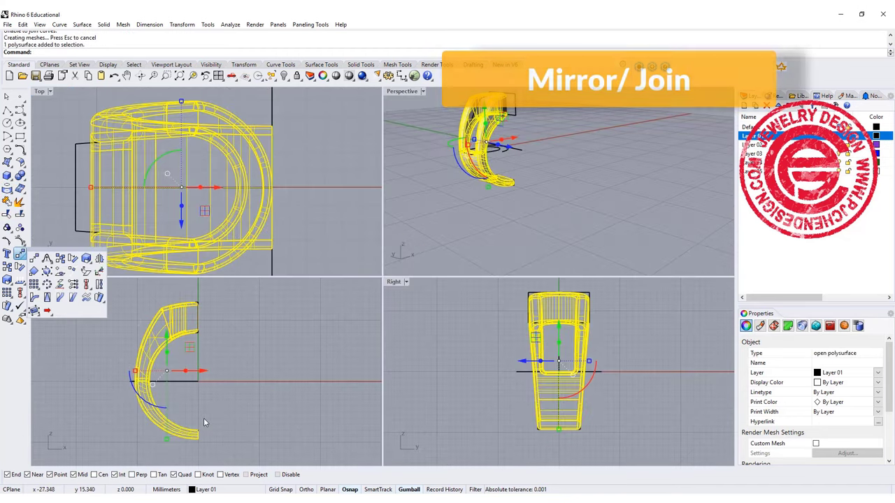
shift+click(527, 164)
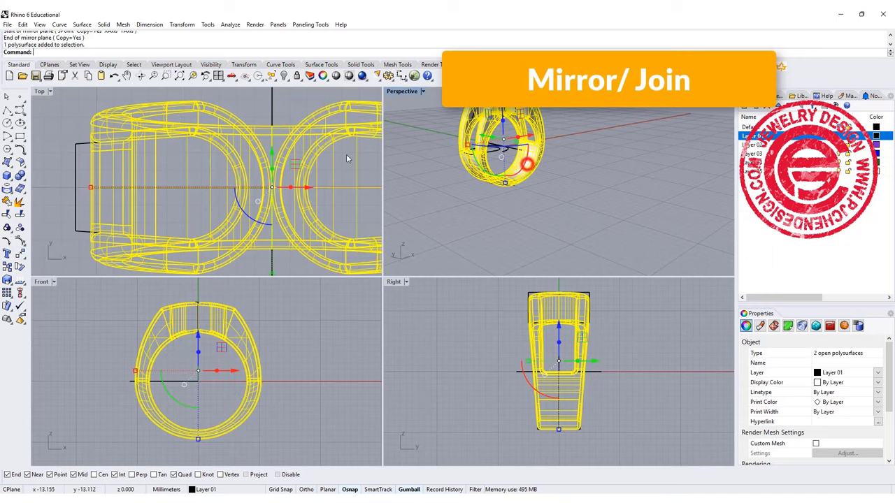
click(7, 201)
click(651, 175)
right_drag(650, 176, 410, 114)
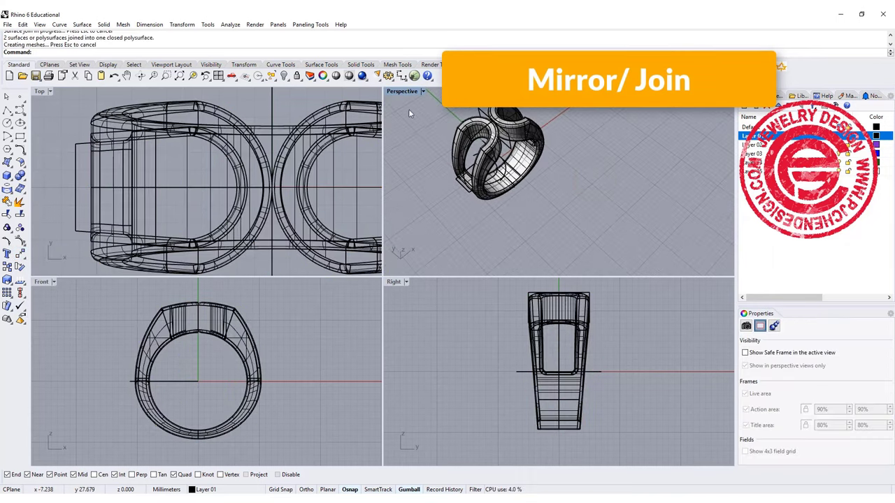
Step: Check the joined ring's object type in its properties and examine the complete ring from several angles
double_click(401, 92)
shift+right_drag(349, 189, 436, 238)
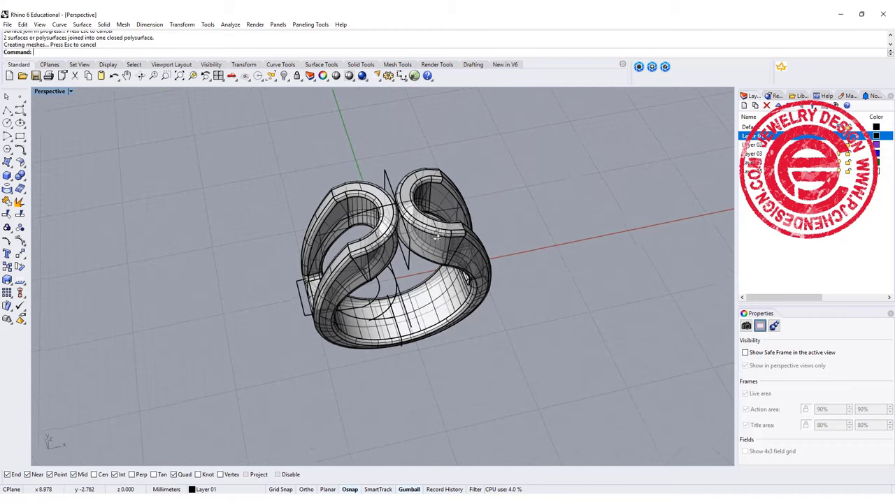
click(436, 238)
drag(827, 347, 827, 344)
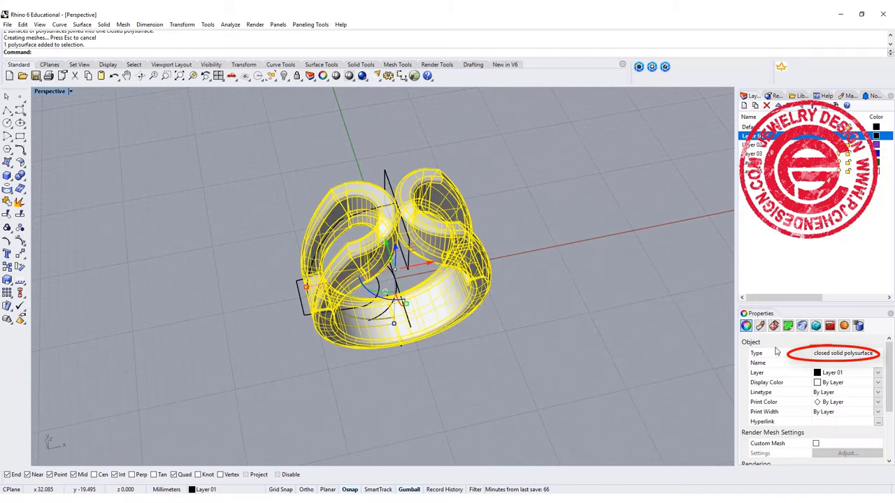
right_drag(411, 267, 521, 291)
click(521, 290)
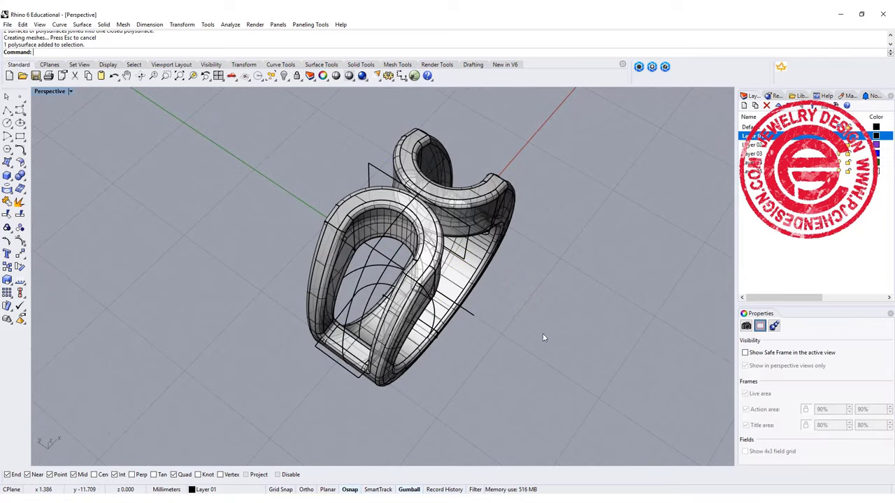
right_drag(596, 318, 536, 325)
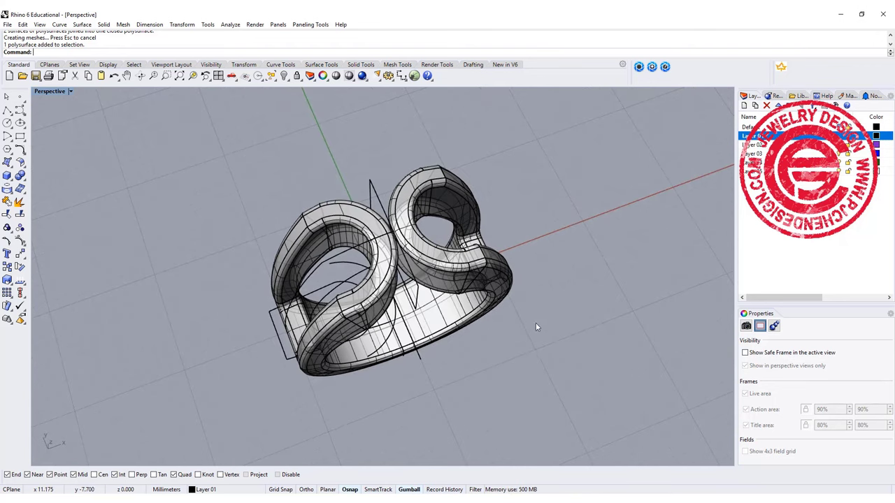